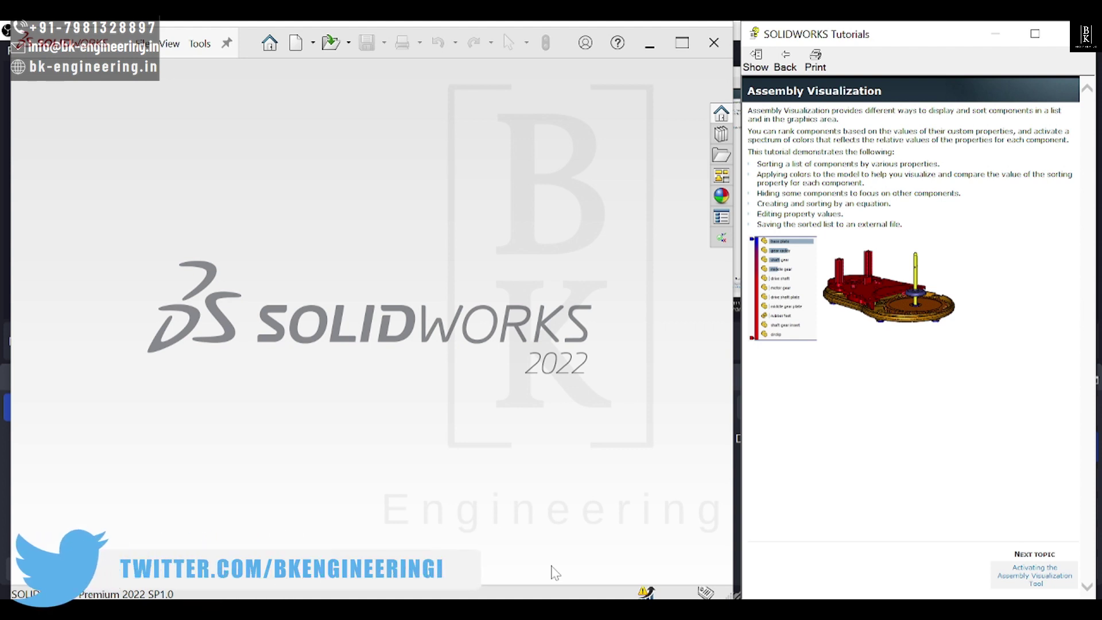
Step: Move through the Tutorials pane from the overview to 'Activating the Assembly Visualization Tool'
{"action": "left_click", "coordinate": [1005, 585]}
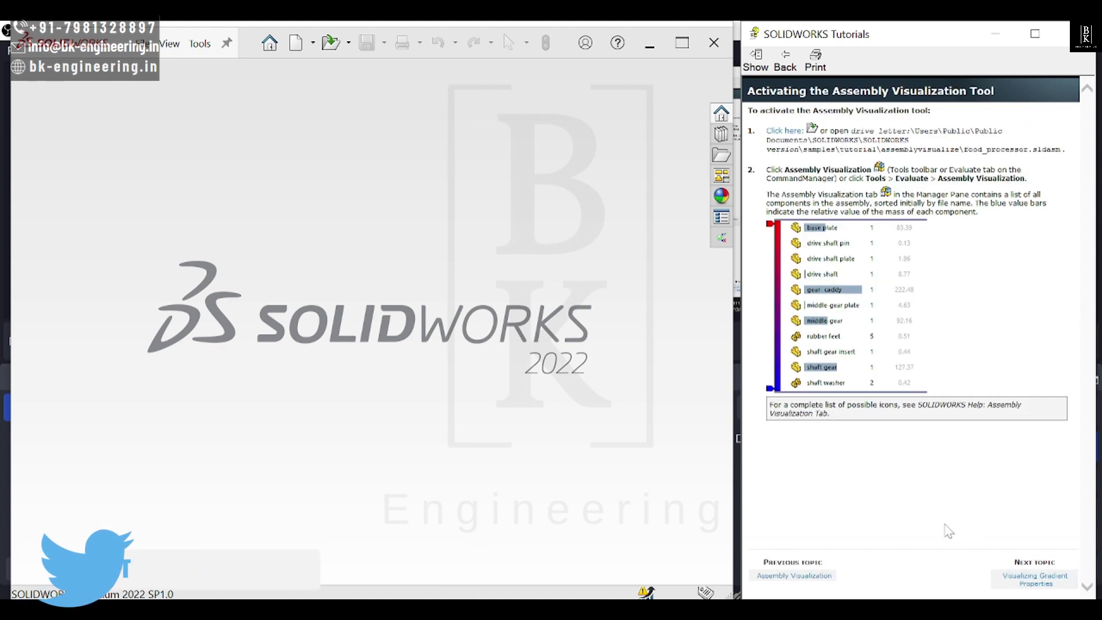
{"action": "left_click", "coordinate": [812, 576]}
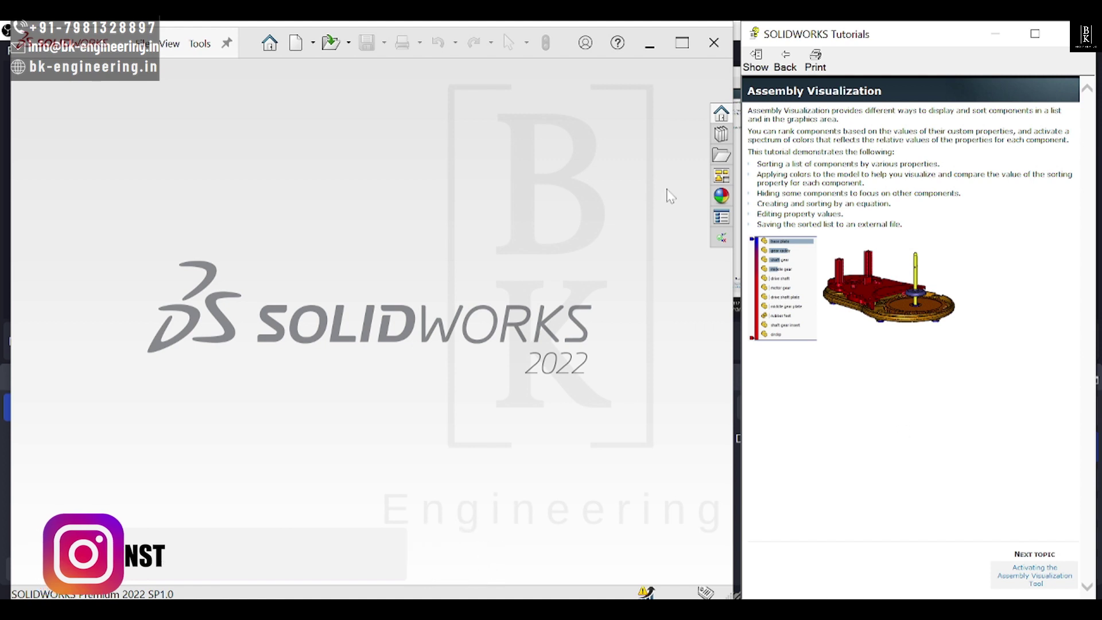
{"action": "left_click", "coordinate": [610, 275]}
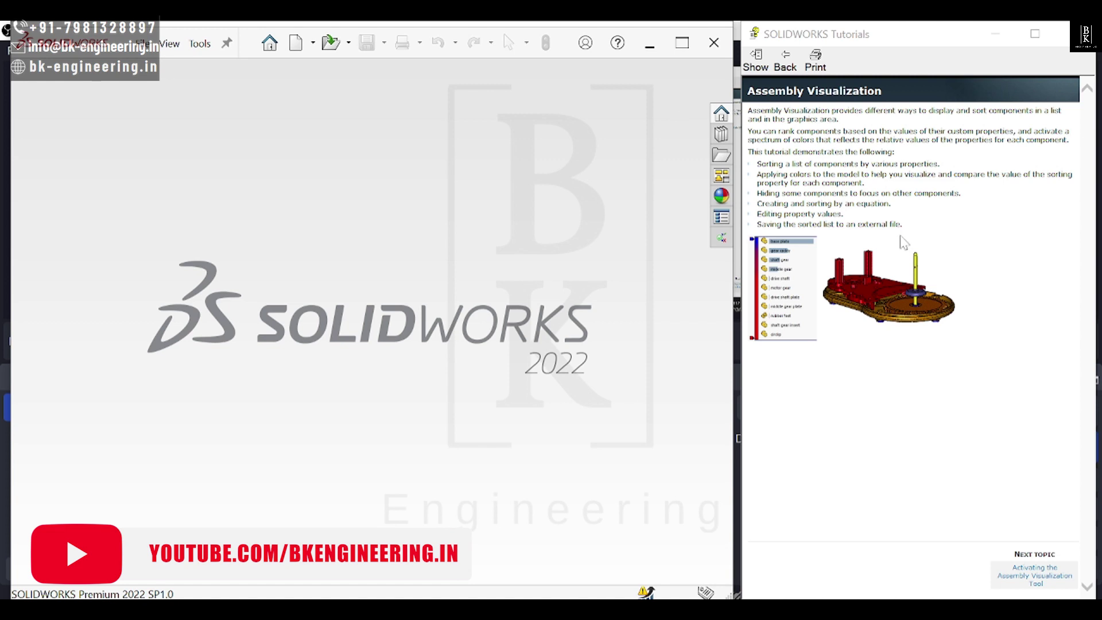
{"action": "left_click", "coordinate": [1015, 575]}
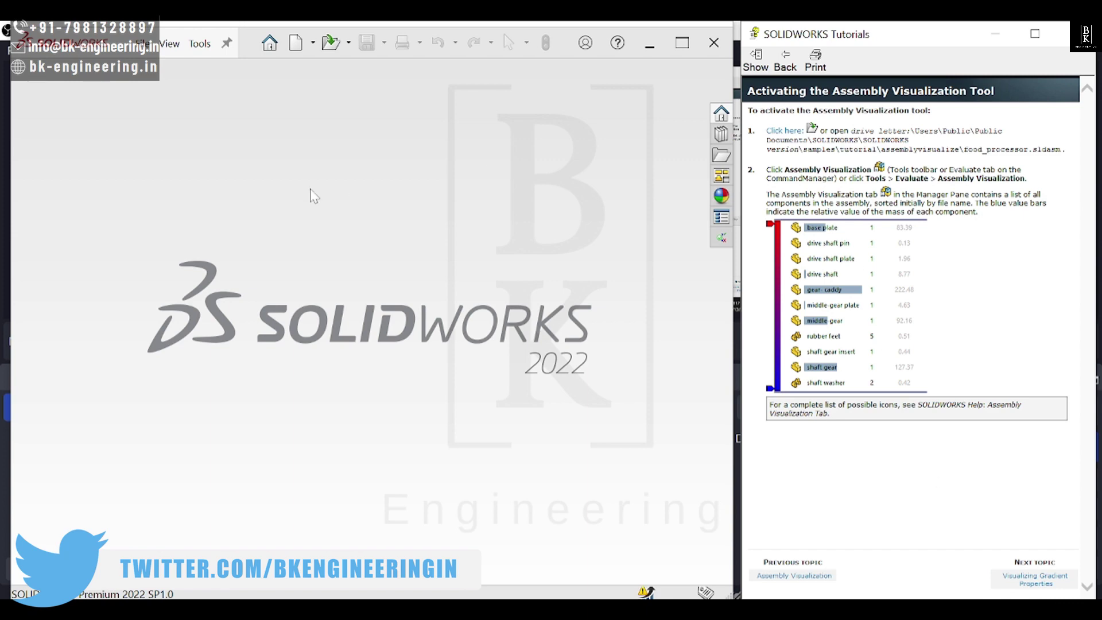
Step: Open the food_processor assembly from SOLIDWORKS TUTORIALS > assemblyvisualize
{"action": "left_click", "coordinate": [330, 42]}
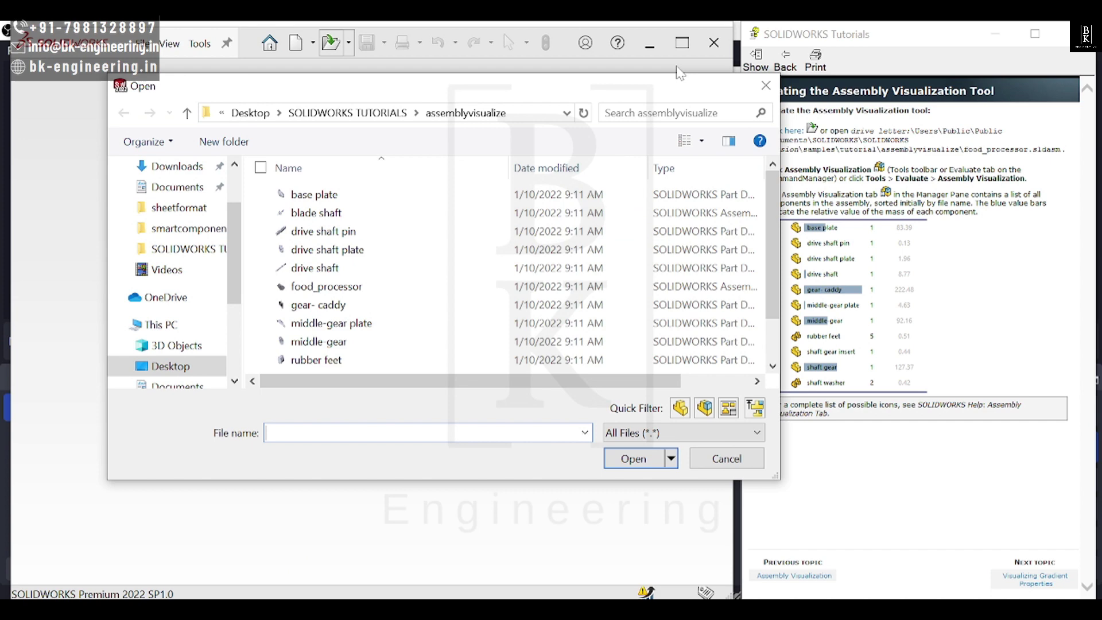
{"action": "left_click_drag", "start_coordinate": [668, 85], "coordinate": [584, 92]}
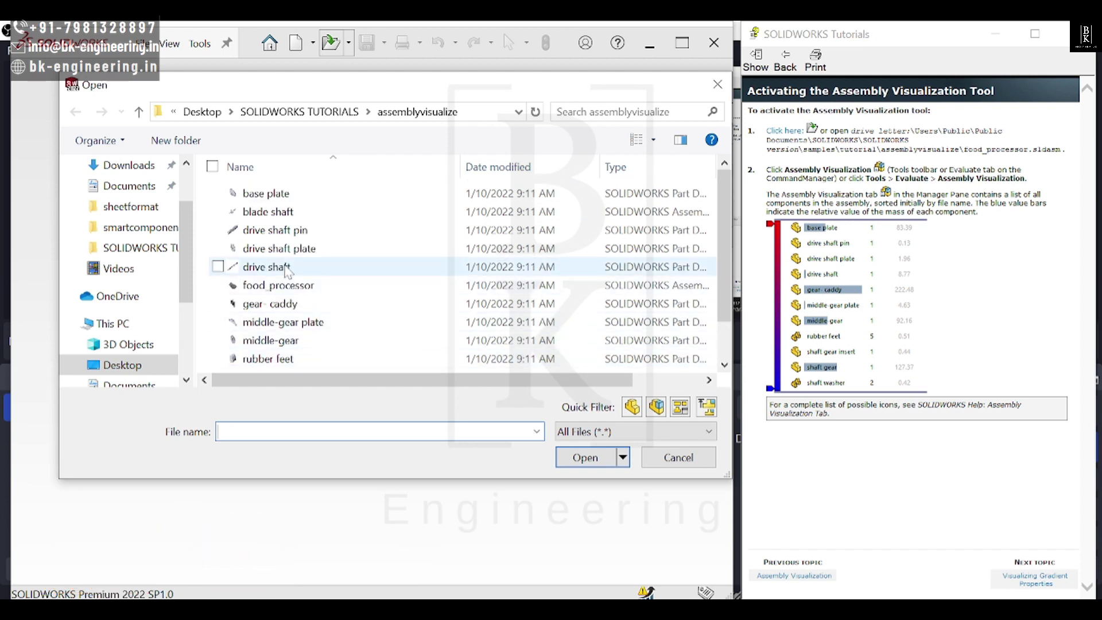
{"action": "left_click", "coordinate": [139, 112]}
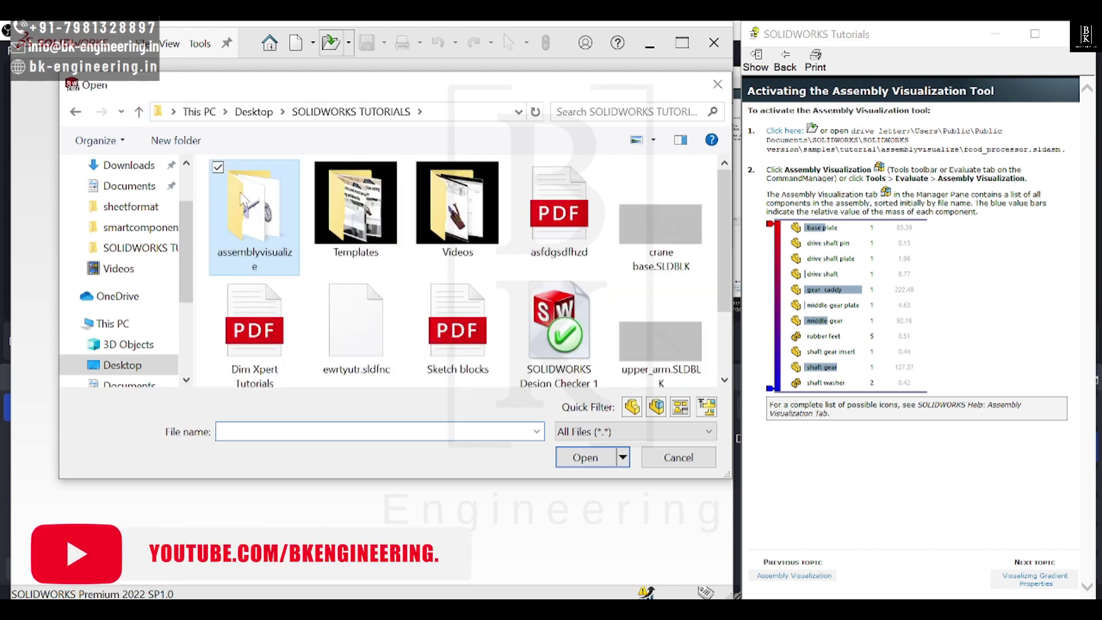
{"action": "double_click", "coordinate": [265, 218]}
{"action": "left_click", "coordinate": [275, 285]}
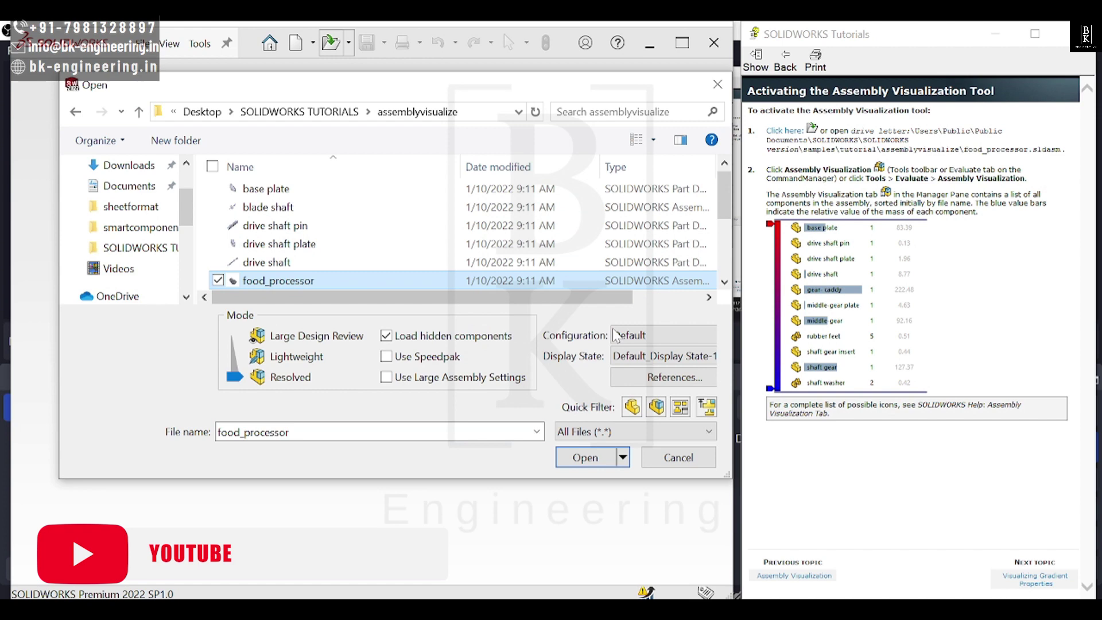
{"action": "left_click", "coordinate": [583, 459]}
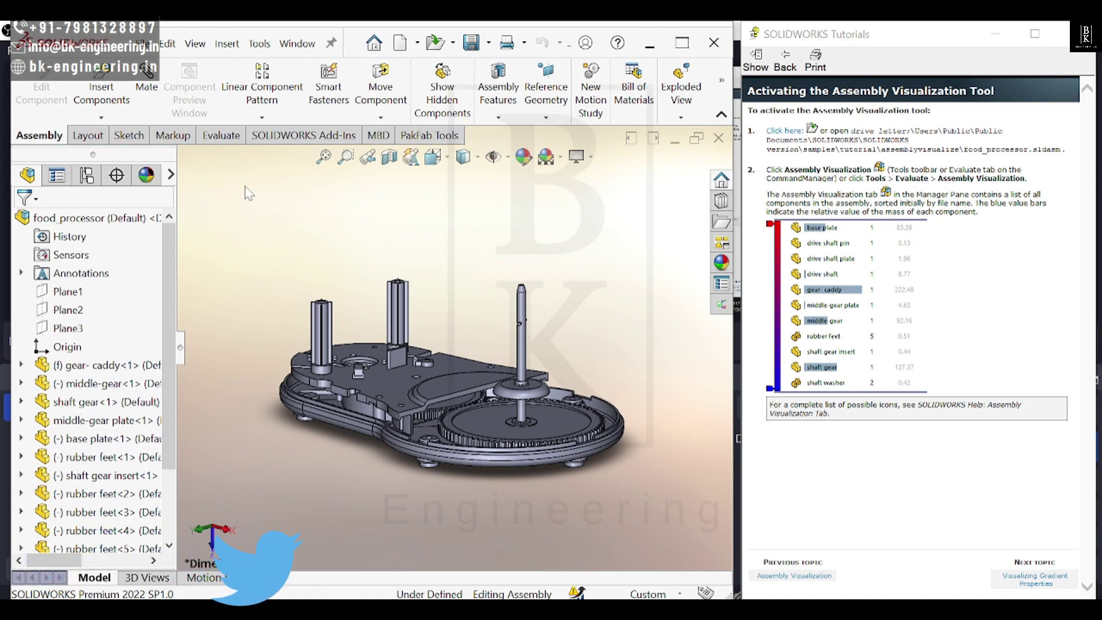
Step: Run Tools > Evaluate > Assembly Visualization, orbit the model, and advance to Visualizing Gradient Properties
{"action": "left_click", "coordinate": [260, 44]}
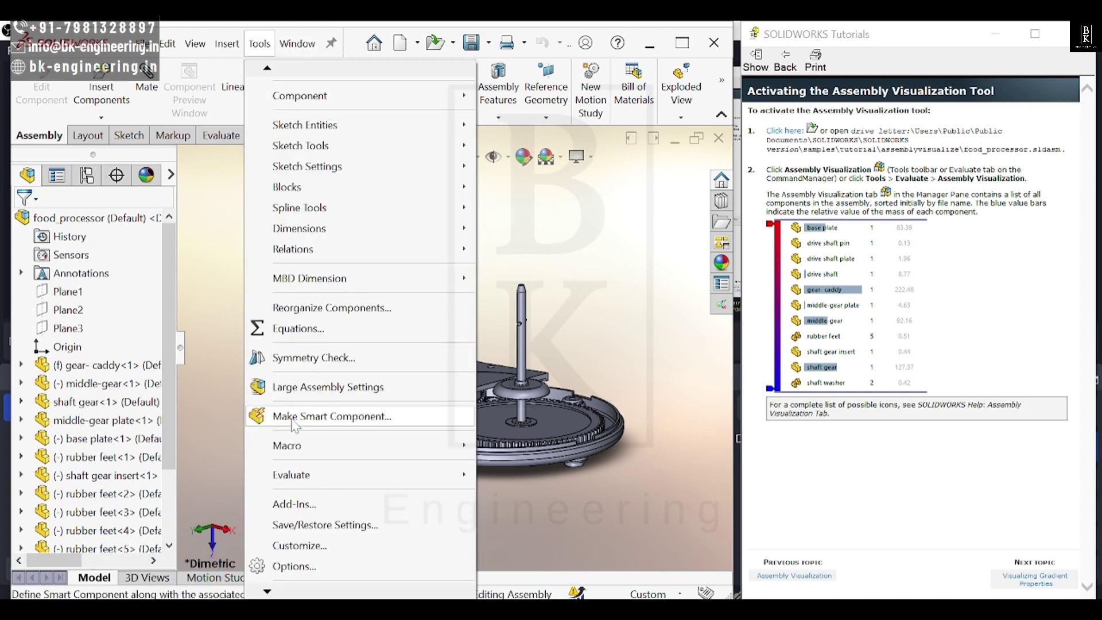
{"action": "mouse_move", "coordinate": [369, 480]}
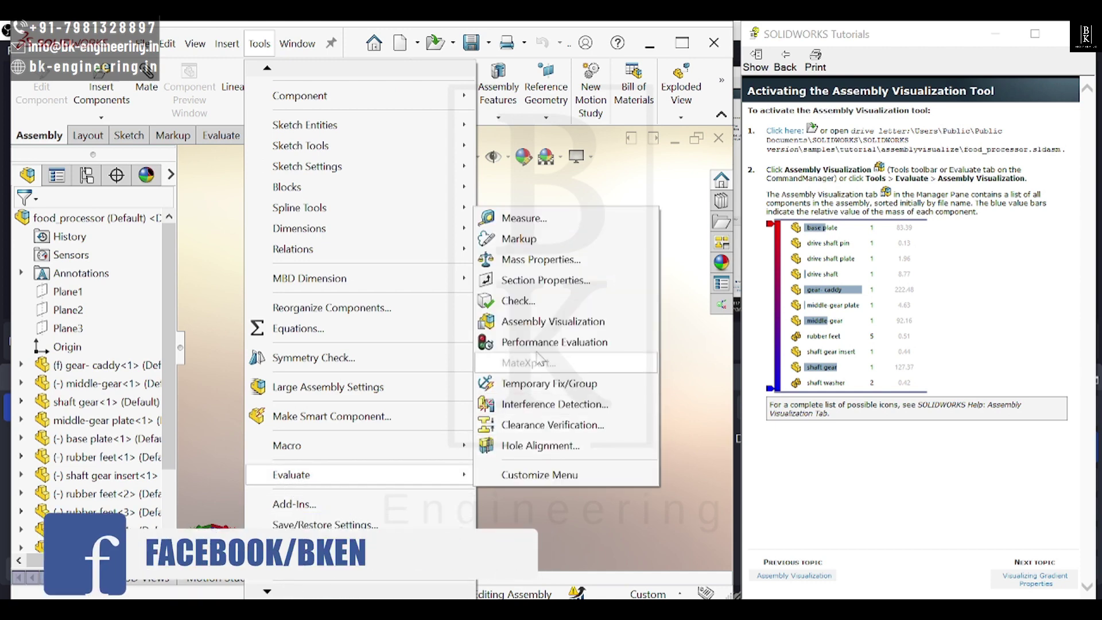
{"action": "left_click", "coordinate": [534, 322]}
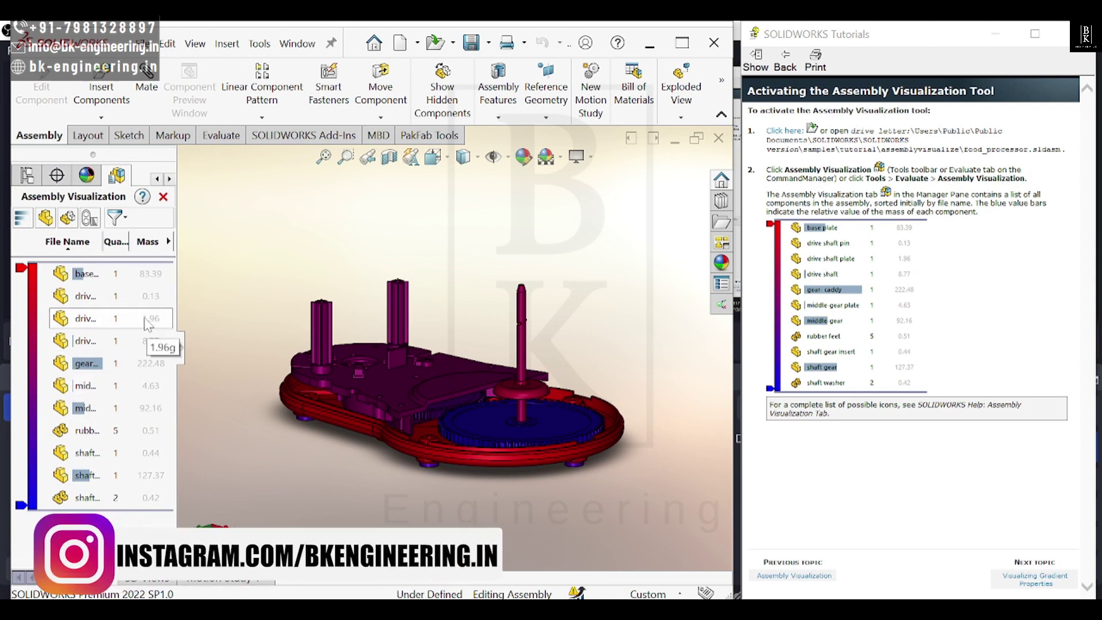
{"action": "middle_click_drag", "start_coordinate": [314, 328], "coordinate": [443, 306]}
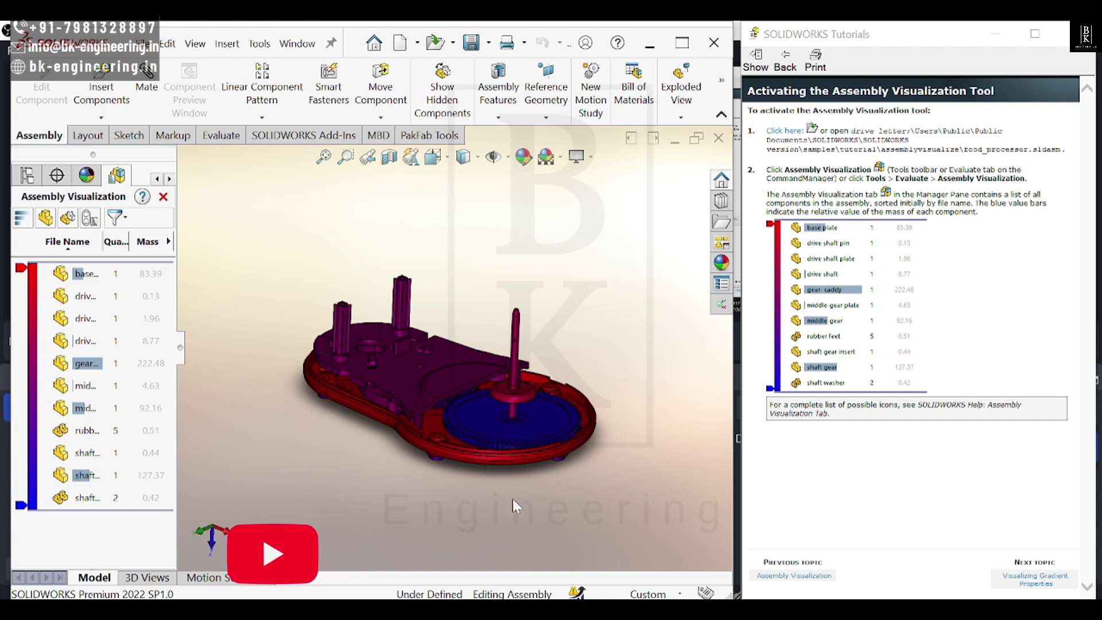
{"action": "left_click", "coordinate": [1040, 580]}
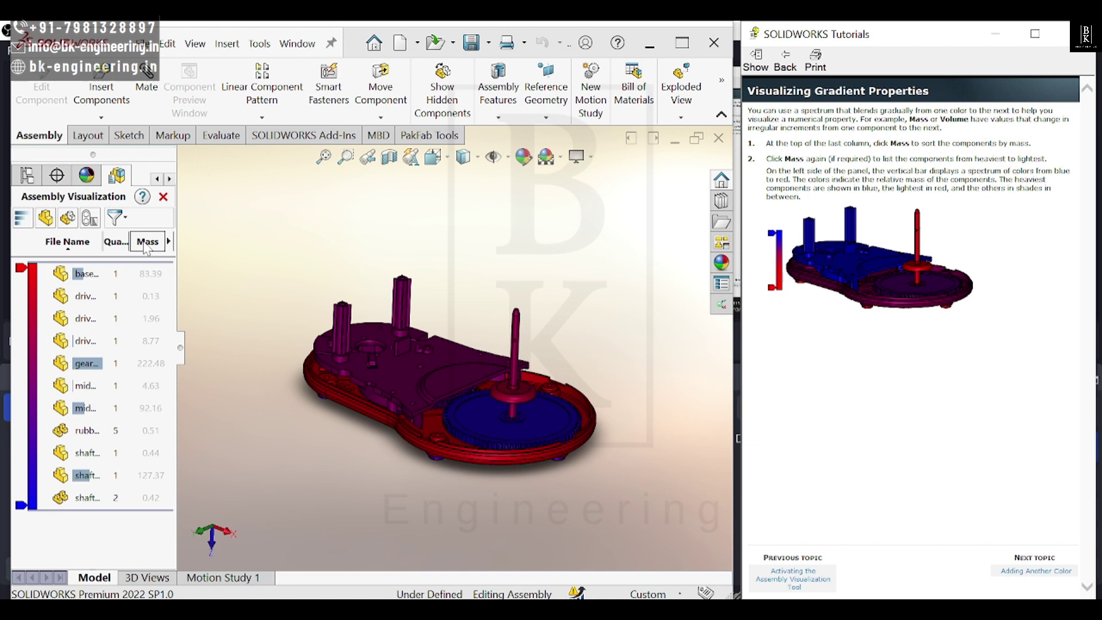
Step: Sort the component list by Mass, ending lightest first
{"action": "left_click", "coordinate": [145, 243]}
{"action": "left_click", "coordinate": [145, 242]}
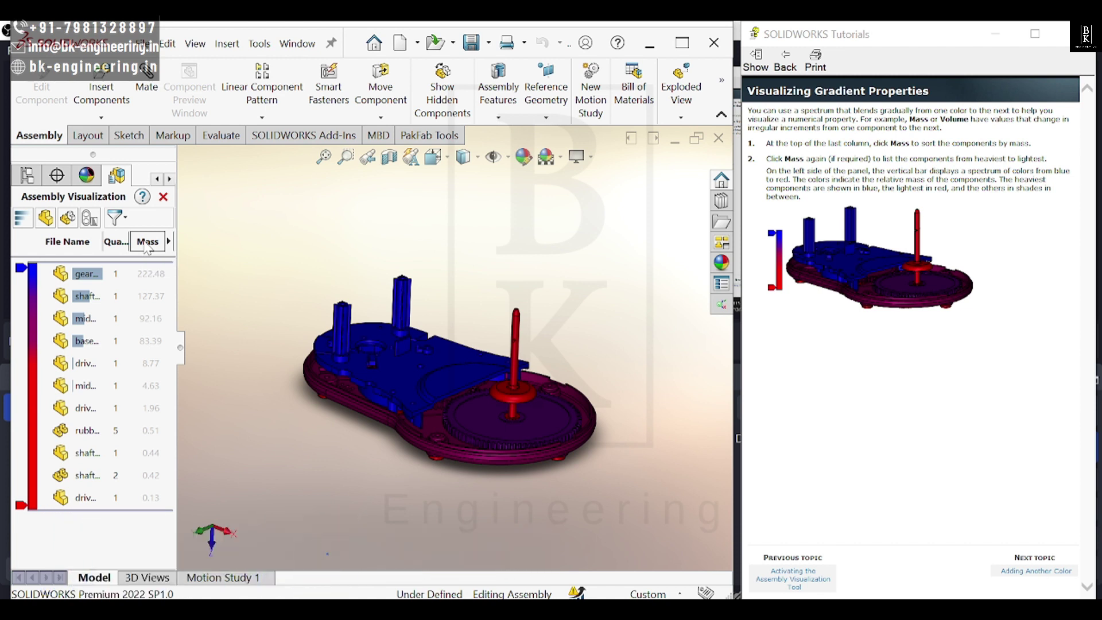
{"action": "left_click", "coordinate": [146, 242]}
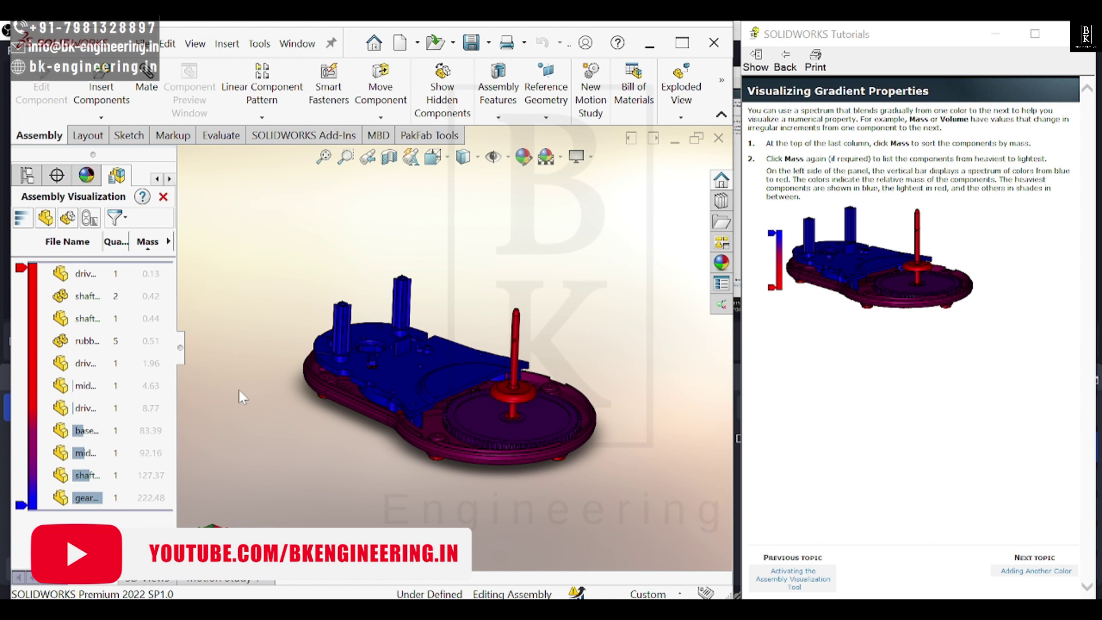
Step: Try the gradient bar's Group Identical and Reset All options
{"action": "right_click", "coordinate": [20, 384]}
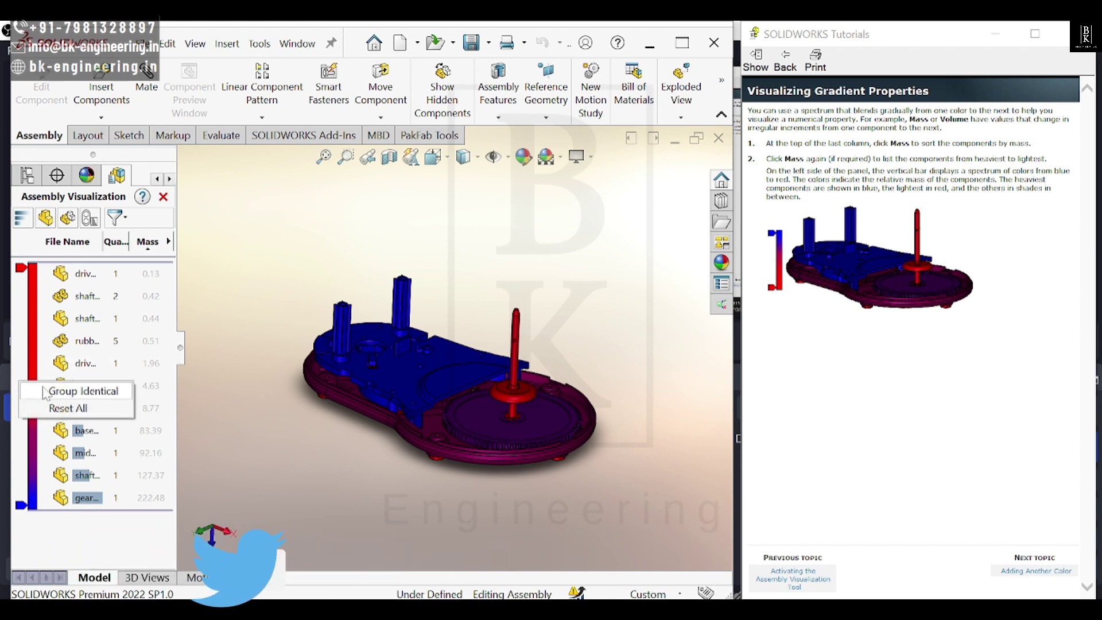
{"action": "left_click", "coordinate": [44, 392]}
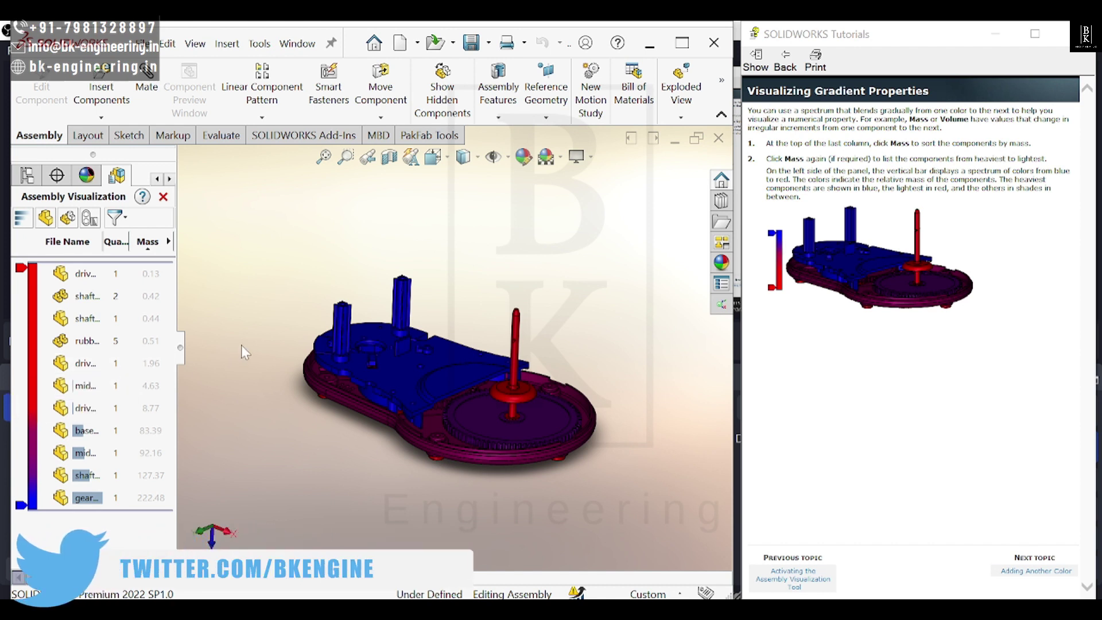
{"action": "right_click", "coordinate": [21, 387]}
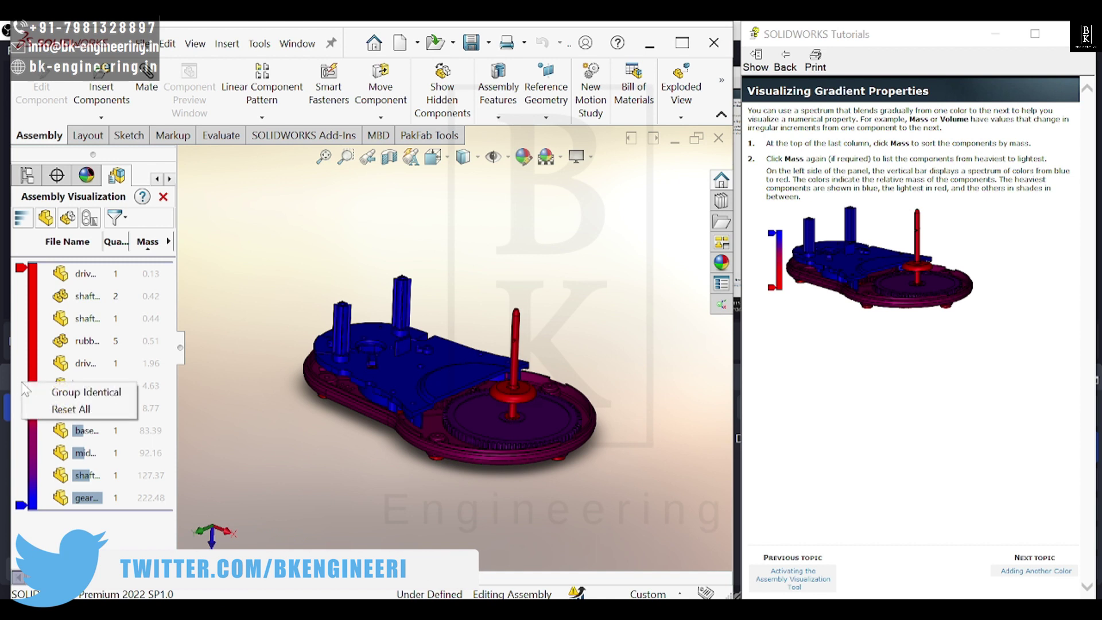
{"action": "left_click", "coordinate": [230, 371]}
{"action": "right_click", "coordinate": [27, 399]}
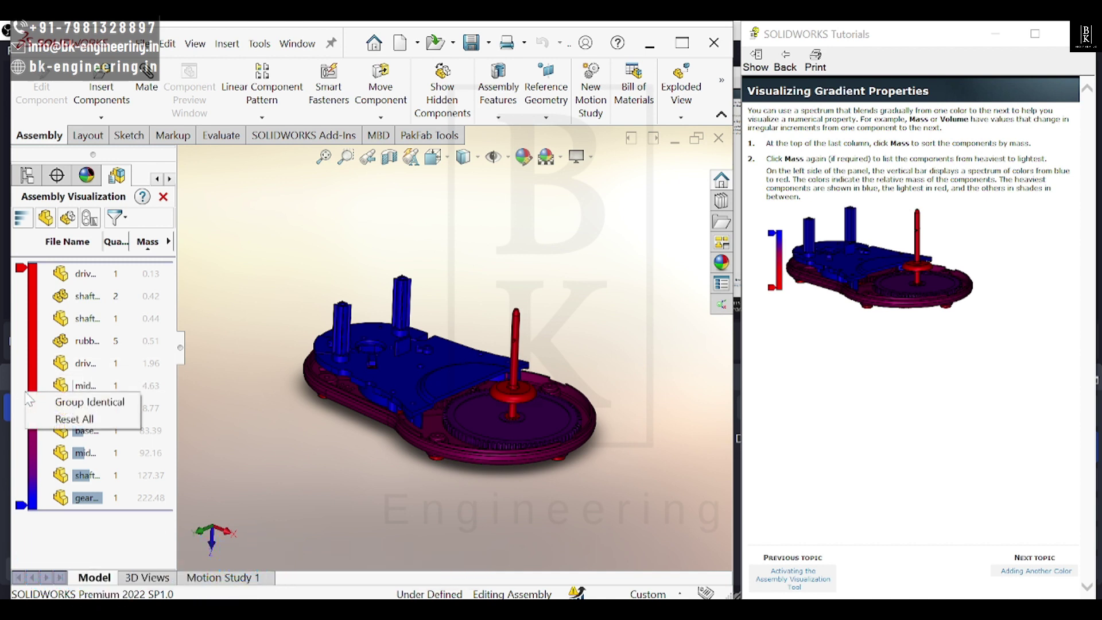
{"action": "left_click", "coordinate": [225, 389]}
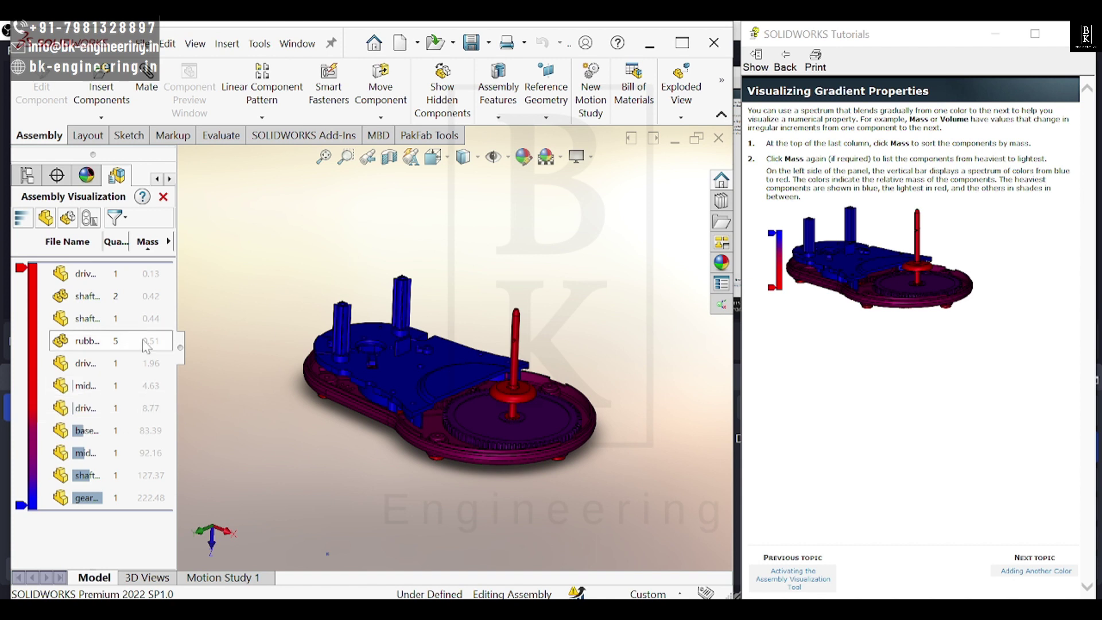
{"action": "right_click", "coordinate": [26, 421]}
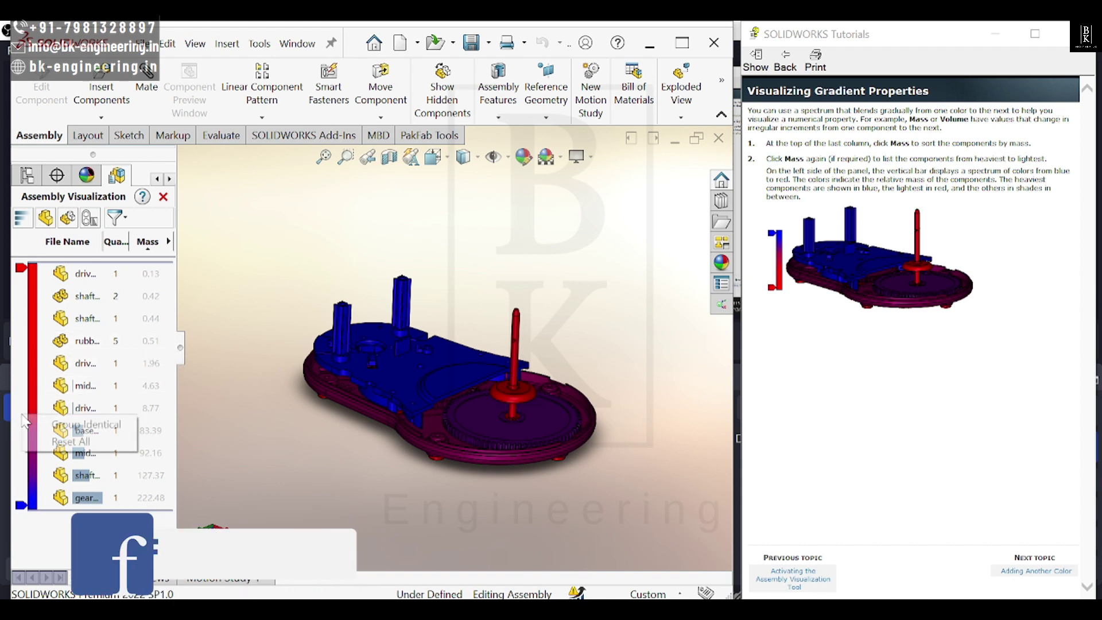
{"action": "left_click", "coordinate": [242, 366]}
Step: Advance to Adding Another Color and add a pale yellow slider to the mass gradient
{"action": "left_click", "coordinate": [1028, 571]}
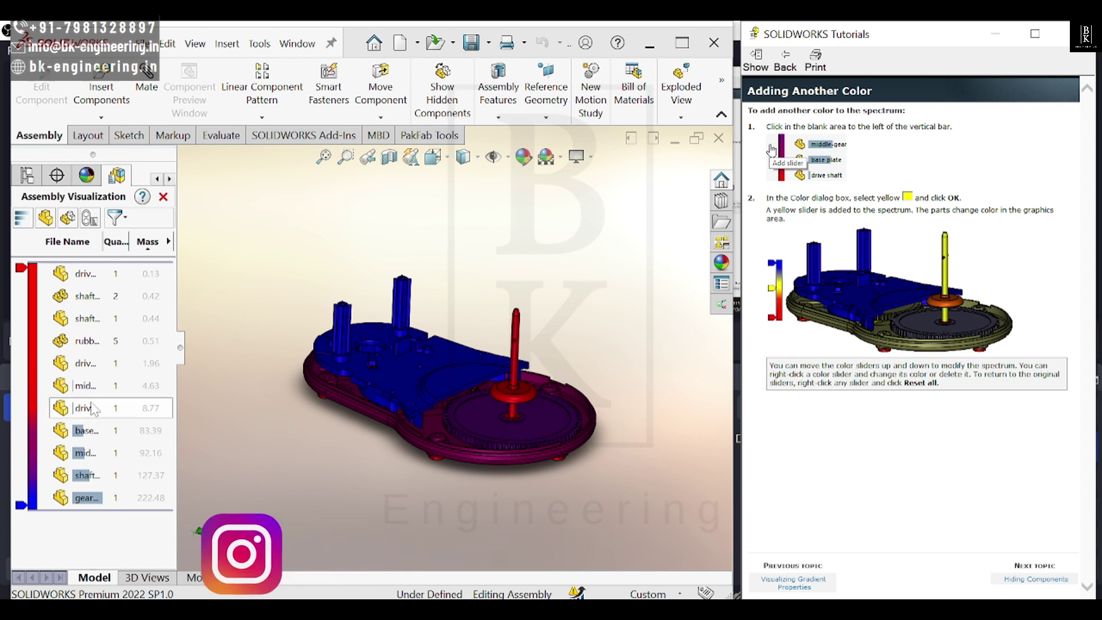
{"action": "left_click", "coordinate": [20, 400]}
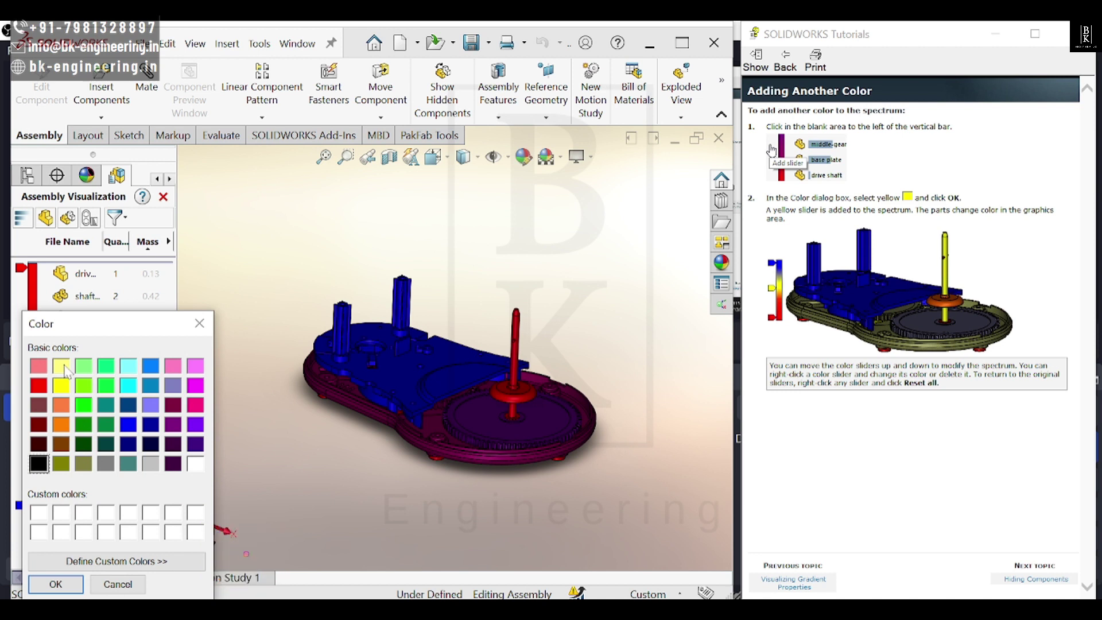
{"action": "left_click", "coordinate": [61, 366]}
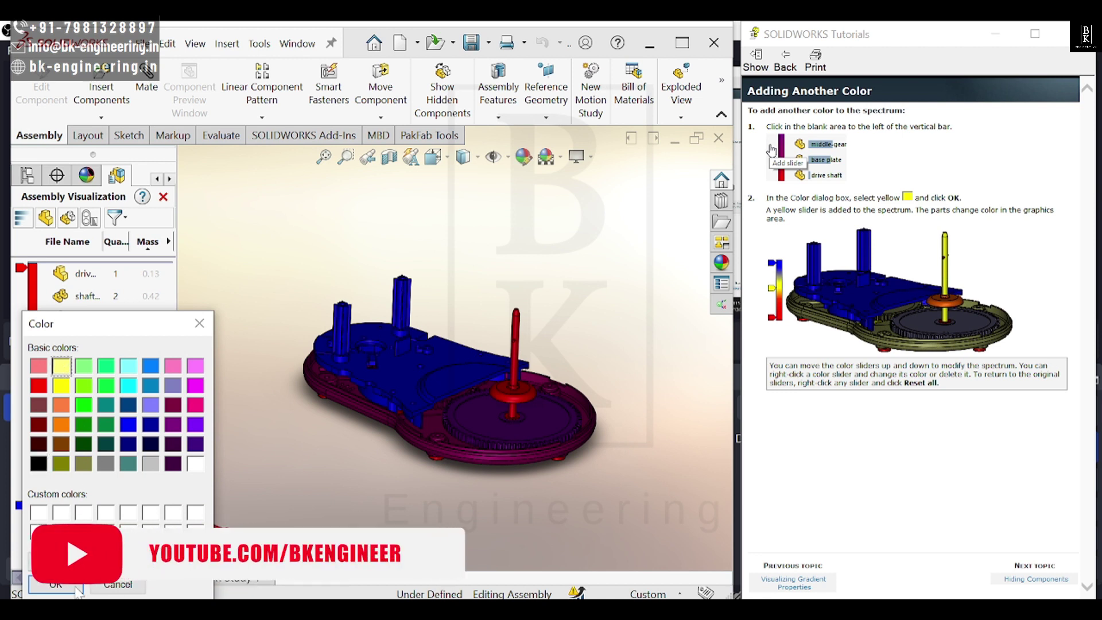
{"action": "left_click", "coordinate": [56, 584]}
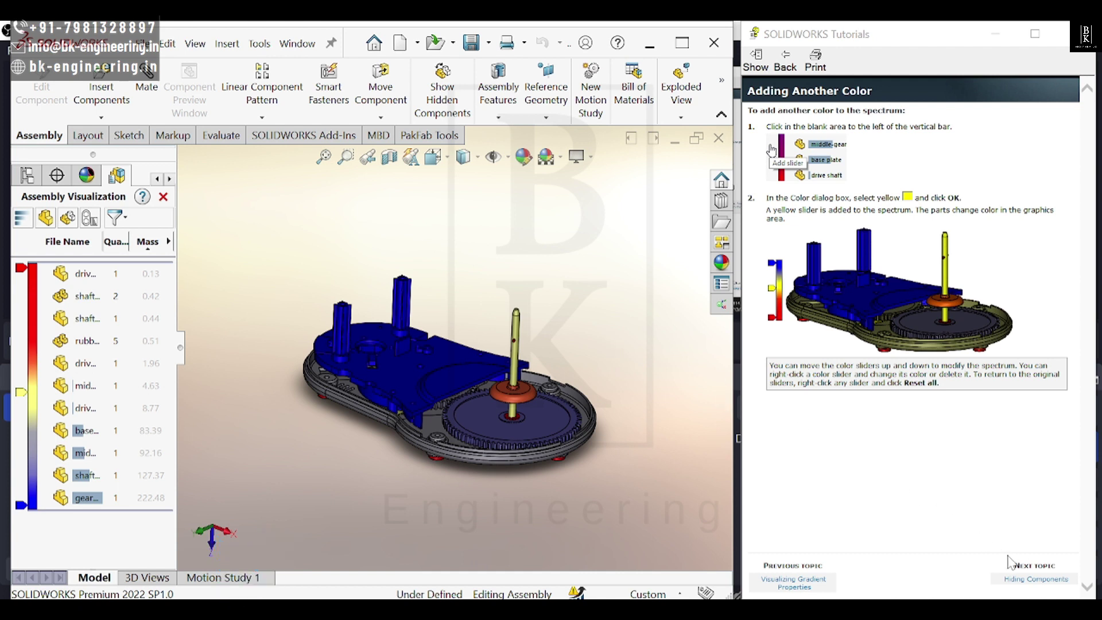
Step: On the Hiding Components topic, hide parts heavier than the rubber feet, then restore all
{"action": "left_click", "coordinate": [1036, 579]}
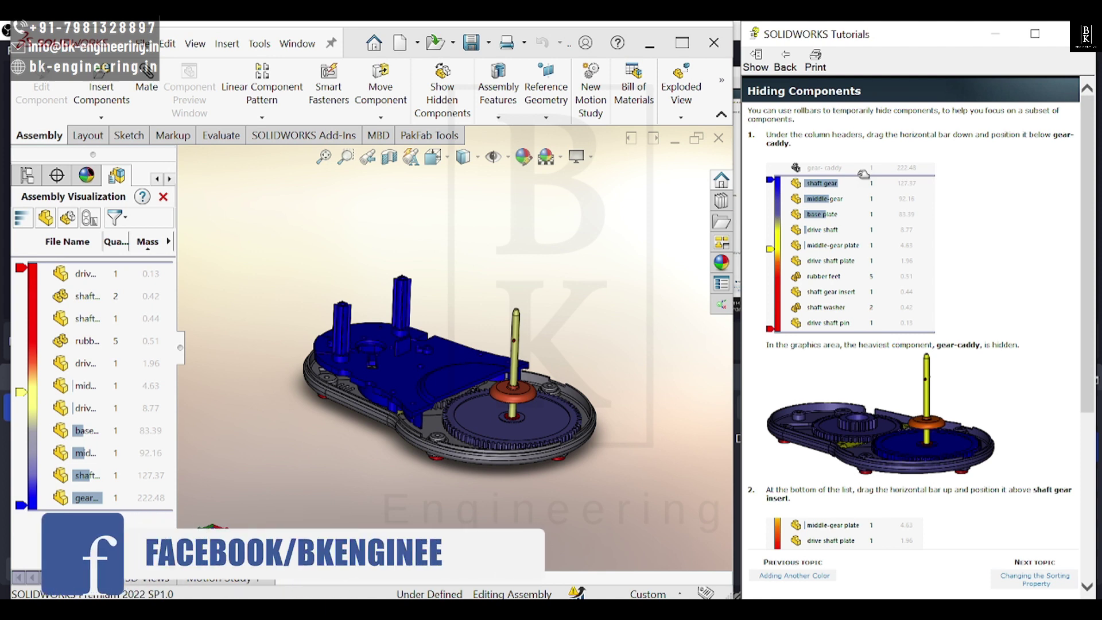
{"action": "left_click", "coordinate": [113, 510]}
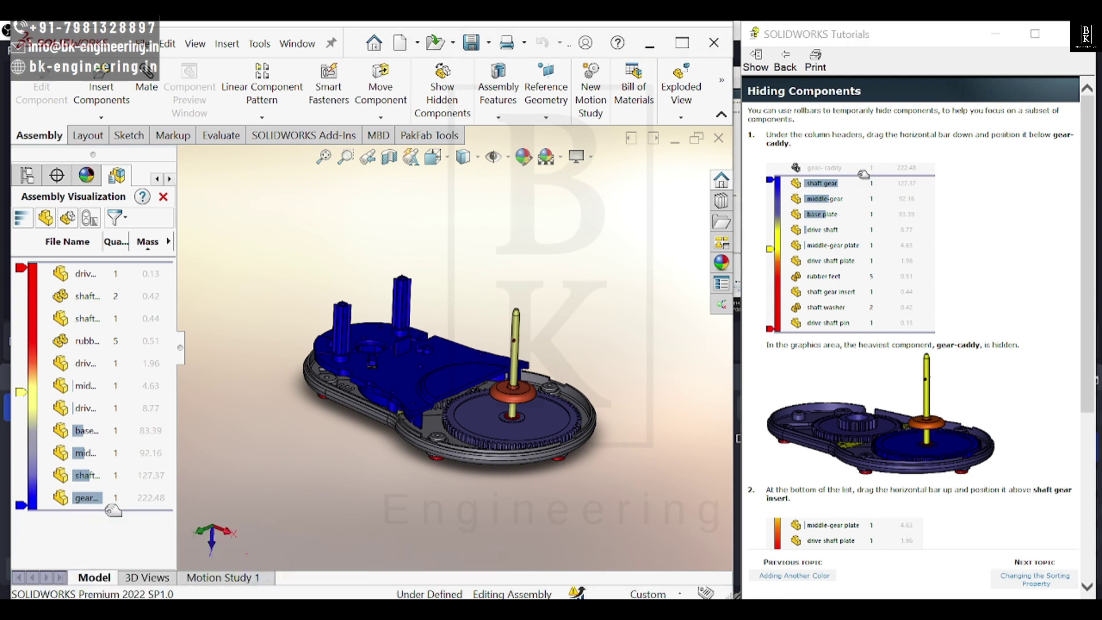
{"action": "left_click_drag", "start_coordinate": [113, 509], "coordinate": [123, 353]}
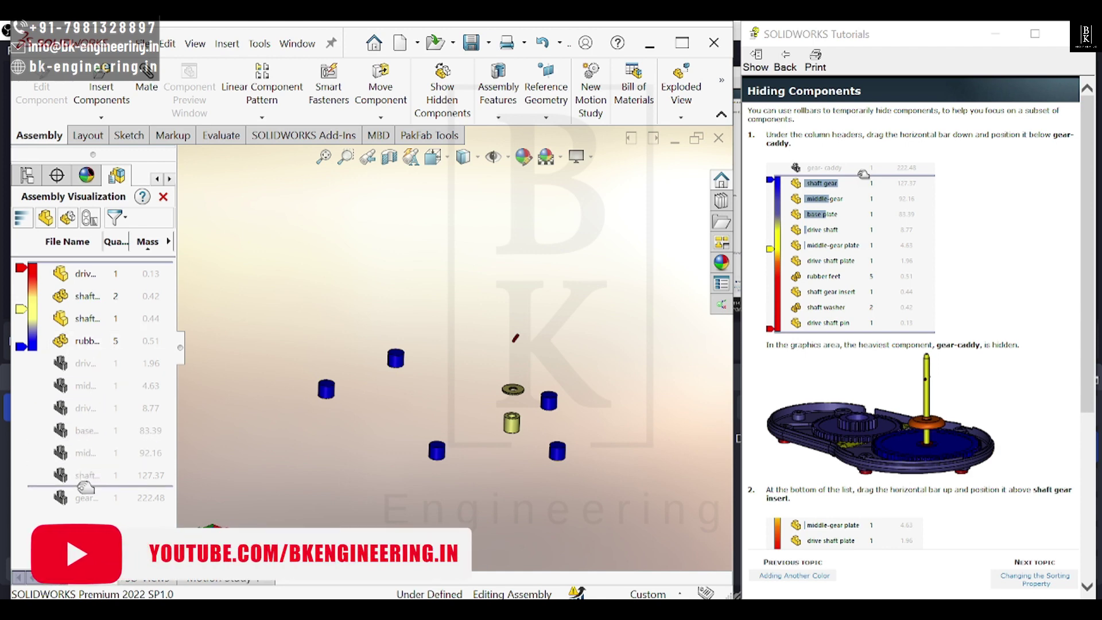
{"action": "left_click_drag", "start_coordinate": [85, 502], "coordinate": [86, 507]}
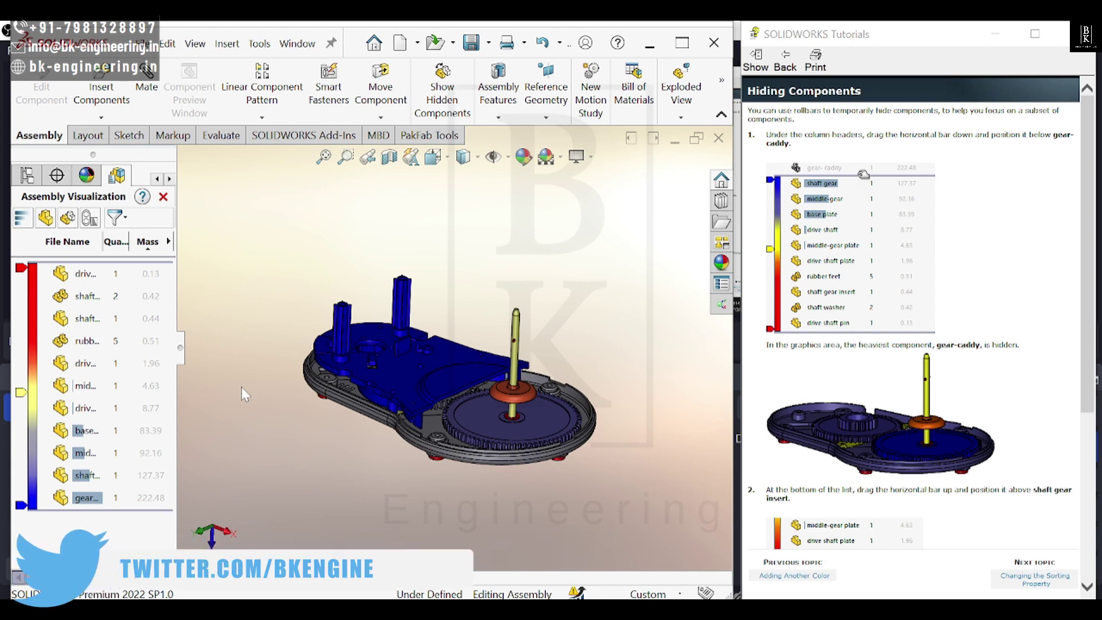
{"action": "scroll", "coordinate": [835, 452], "scroll_direction": "down", "scroll_amount": 5}
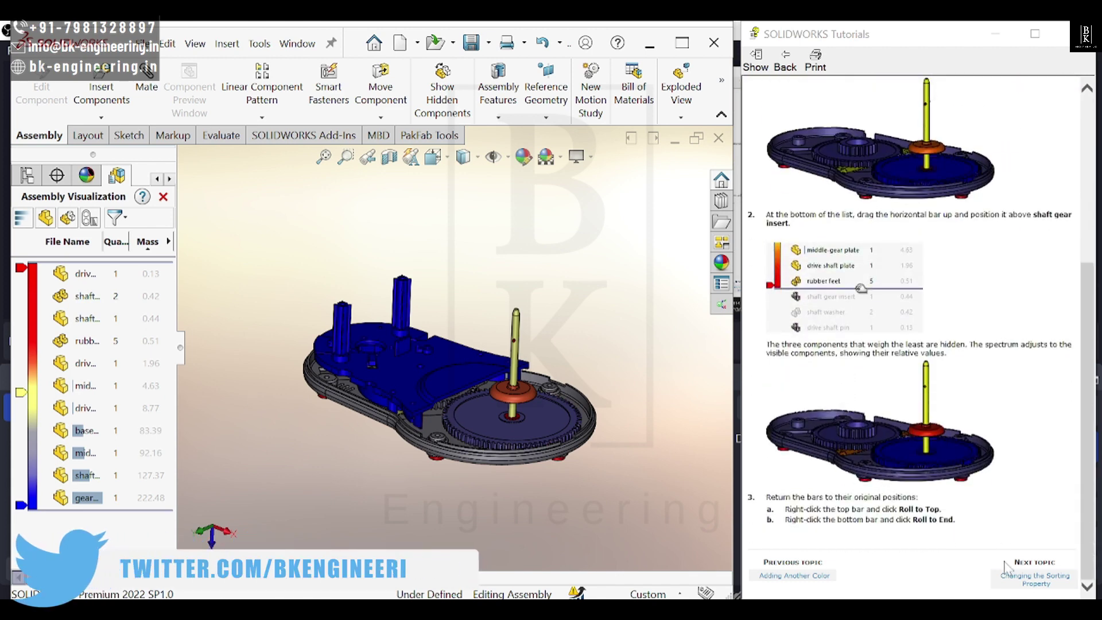
Step: Change the Mass column to the SW-Mass property and sort heaviest first, from 222.48
{"action": "left_click", "coordinate": [1009, 574]}
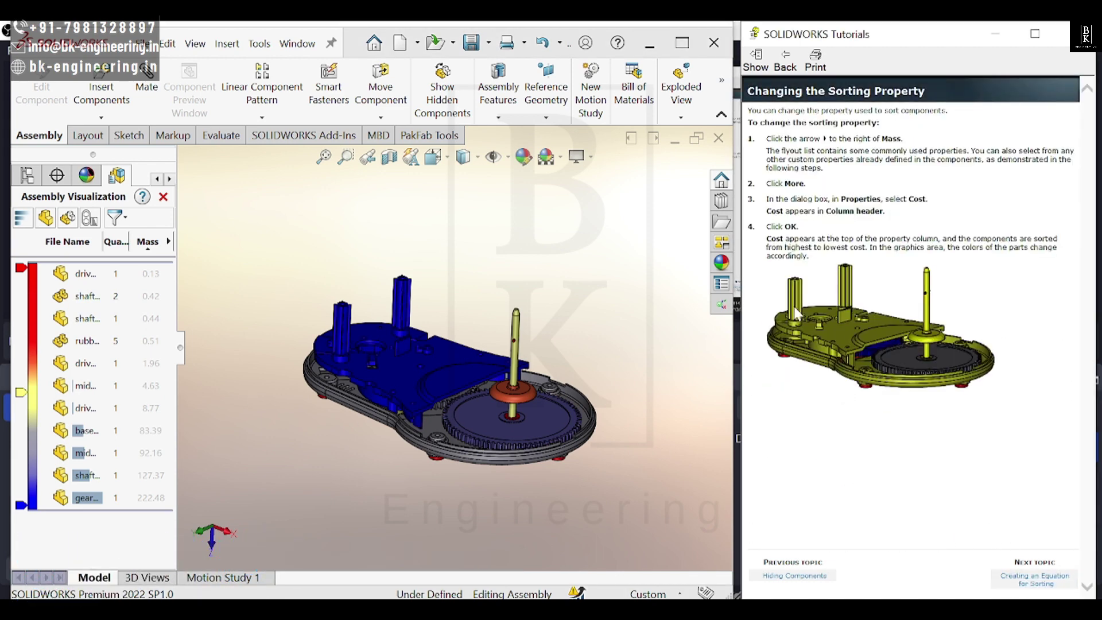
{"action": "left_click", "coordinate": [168, 241]}
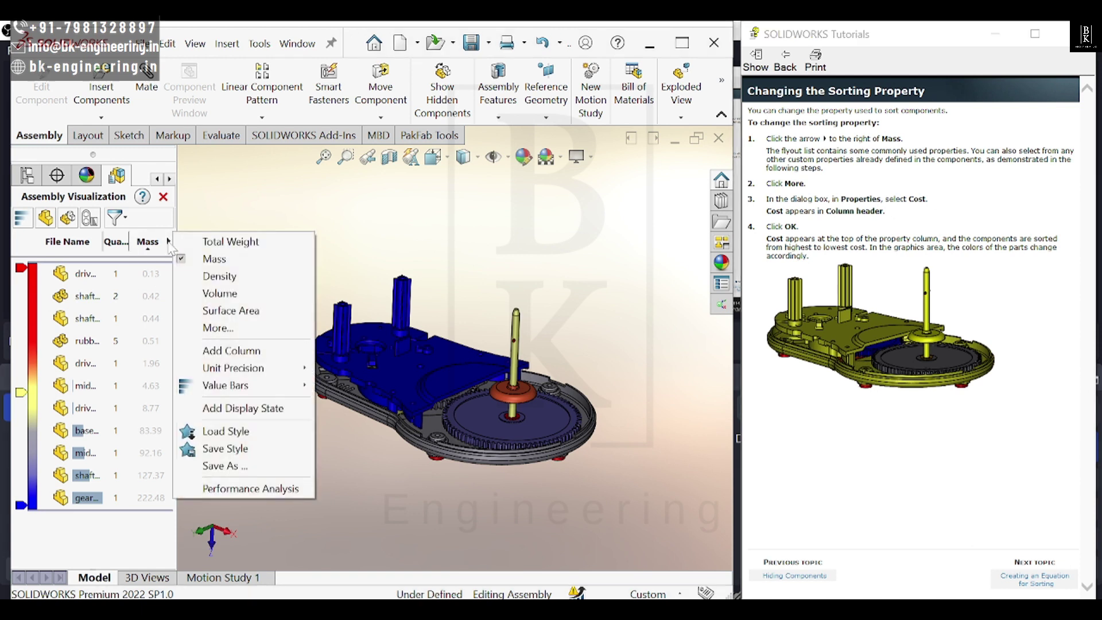
{"action": "left_click", "coordinate": [224, 328]}
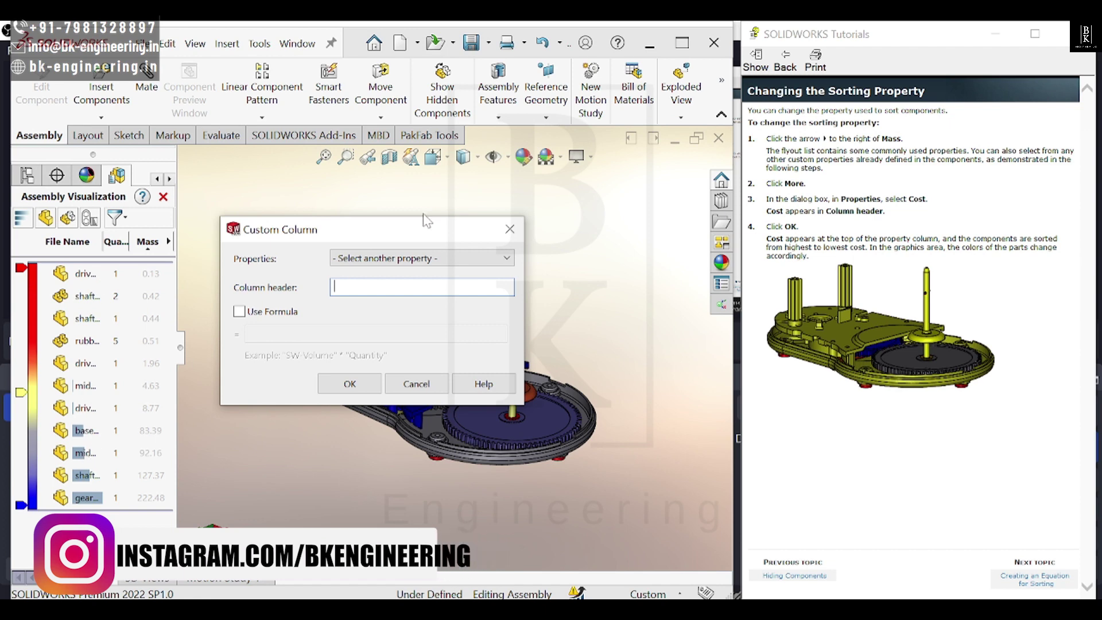
{"action": "left_click", "coordinate": [386, 258]}
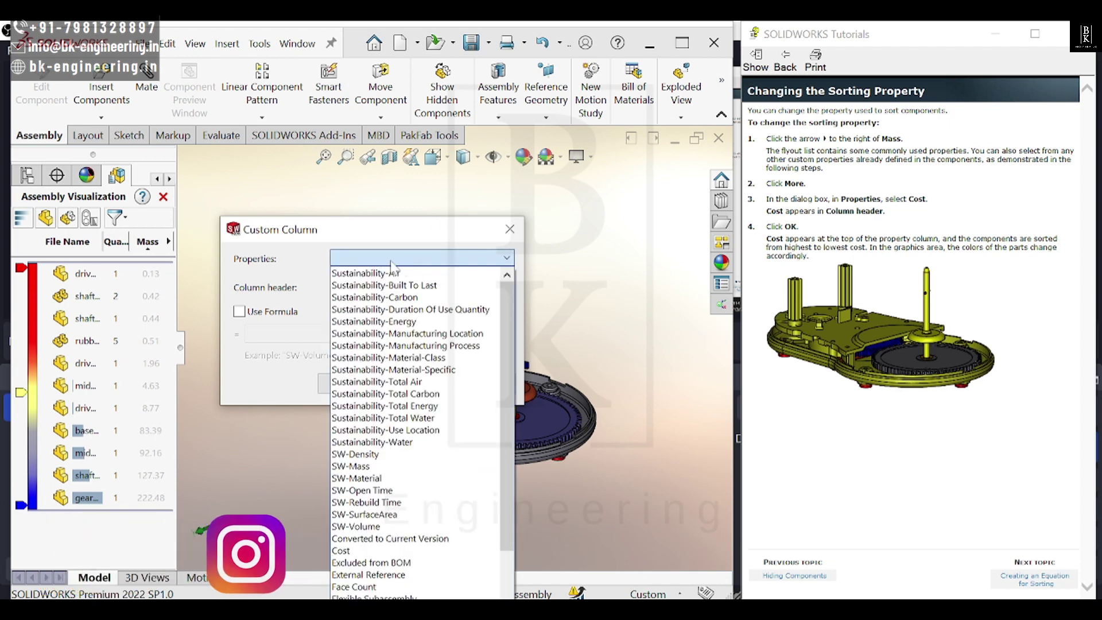
{"action": "left_click", "coordinate": [351, 467]}
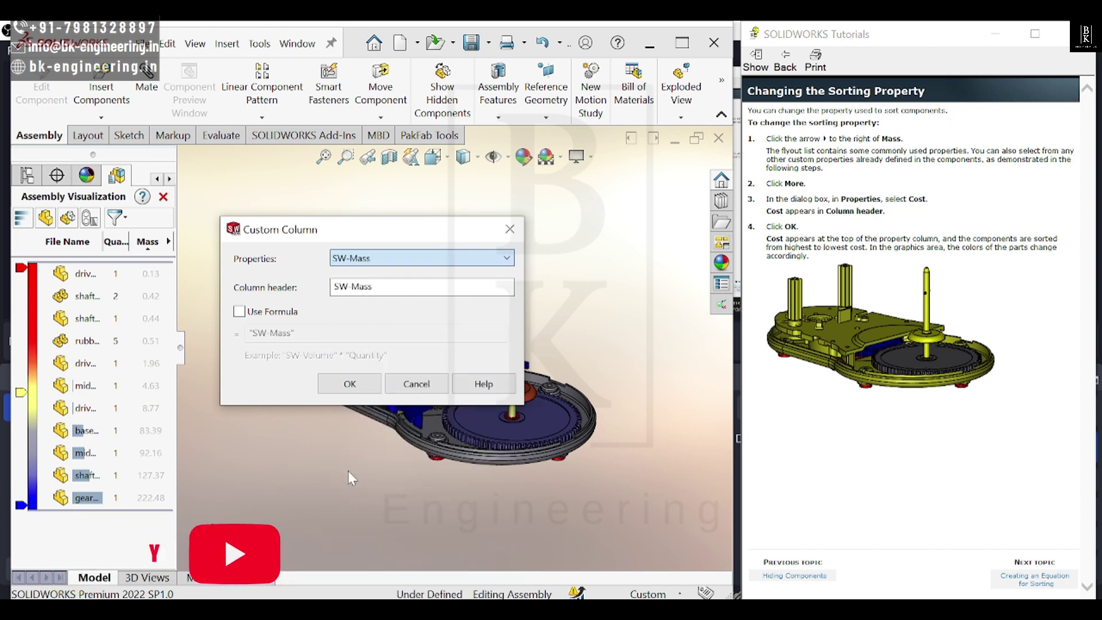
{"action": "left_click", "coordinate": [347, 385]}
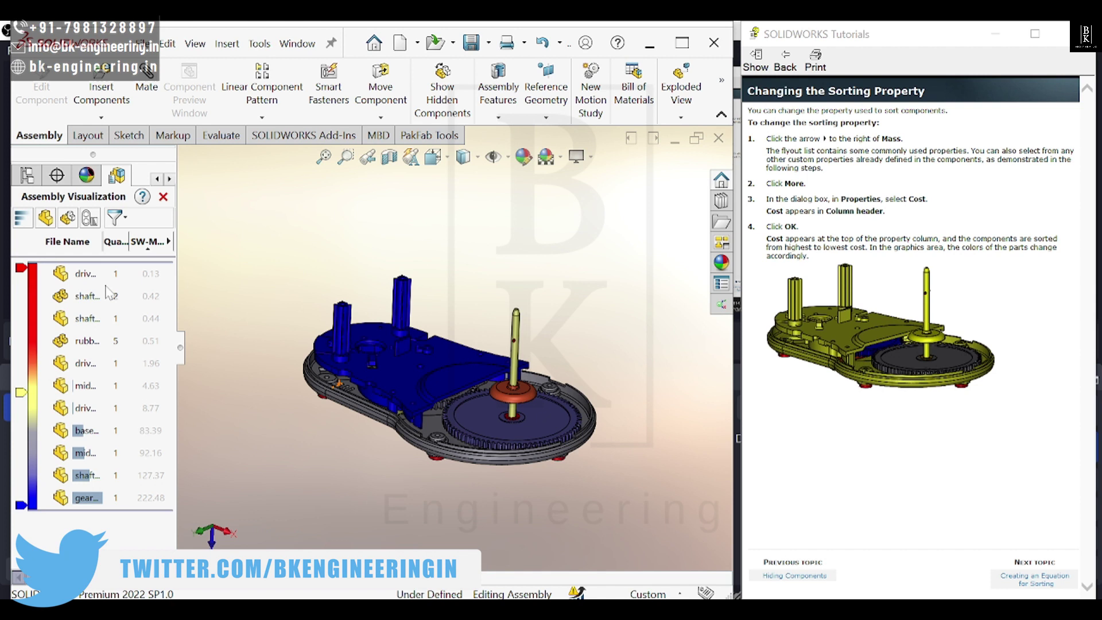
{"action": "left_click", "coordinate": [142, 242]}
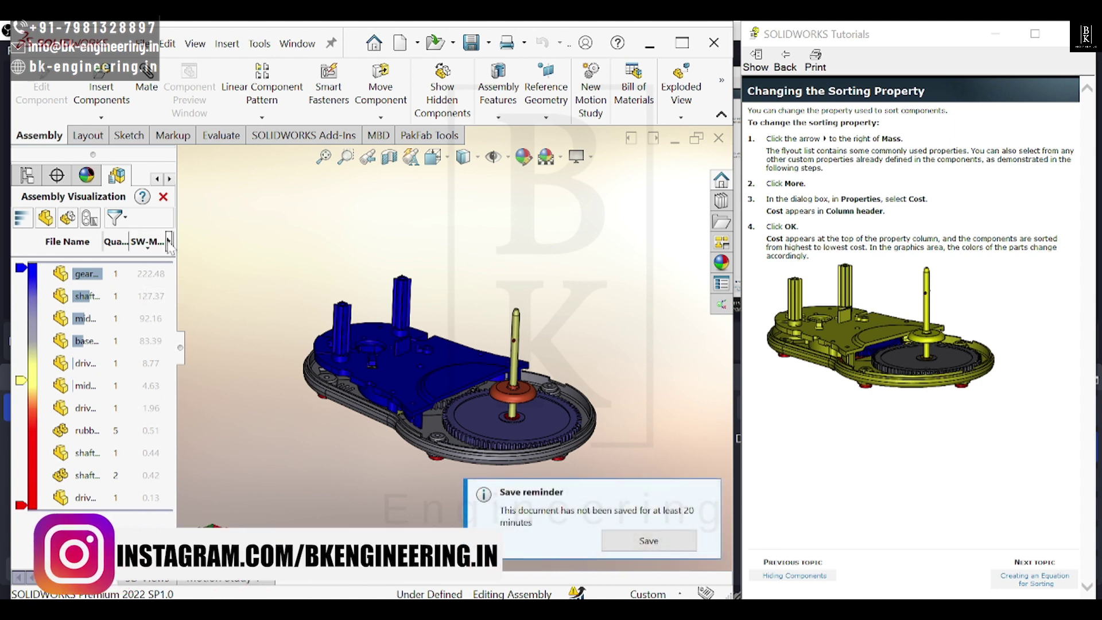
Step: Switch the column to Cost, sorted highest first from 67.43, then open Creating an Equation for Sorting
{"action": "left_click", "coordinate": [169, 241]}
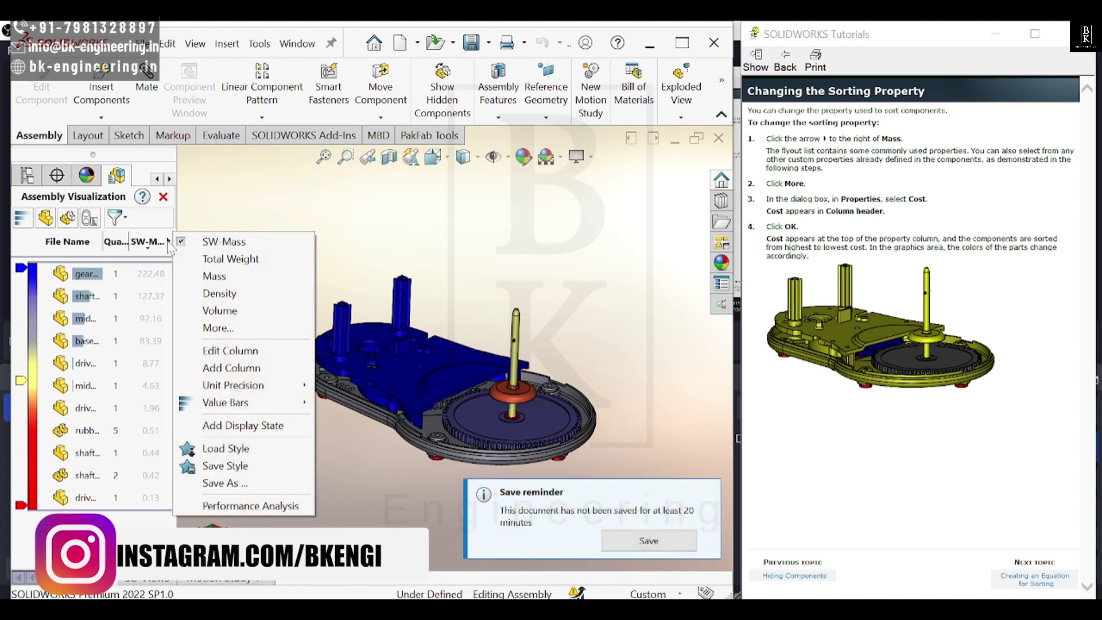
{"action": "left_click", "coordinate": [239, 327]}
{"action": "left_click", "coordinate": [368, 258]}
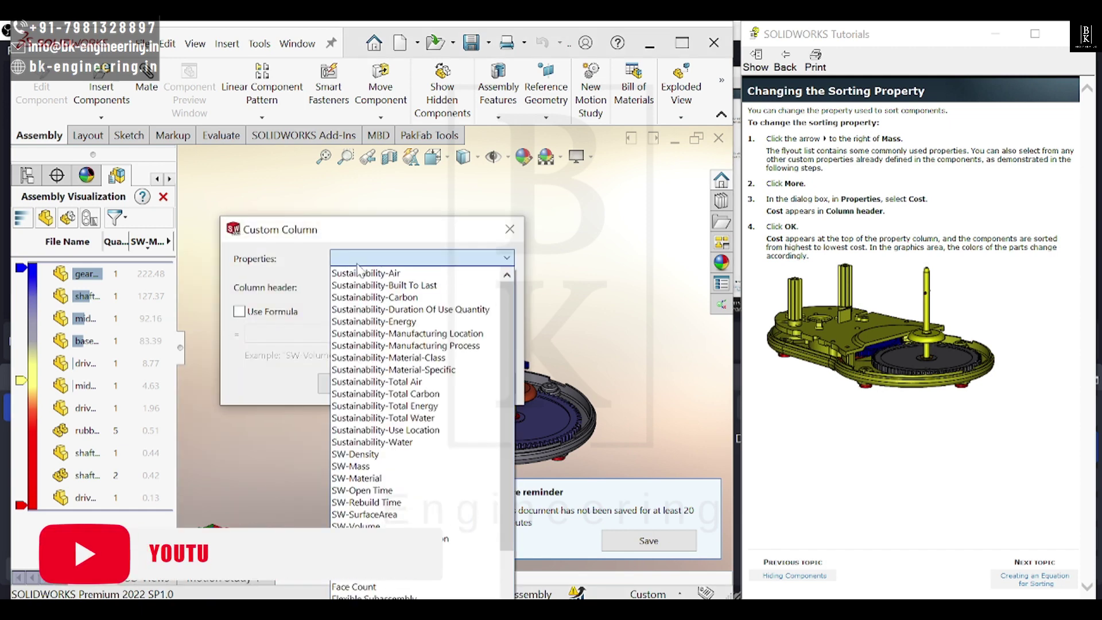
{"action": "left_click", "coordinate": [402, 550]}
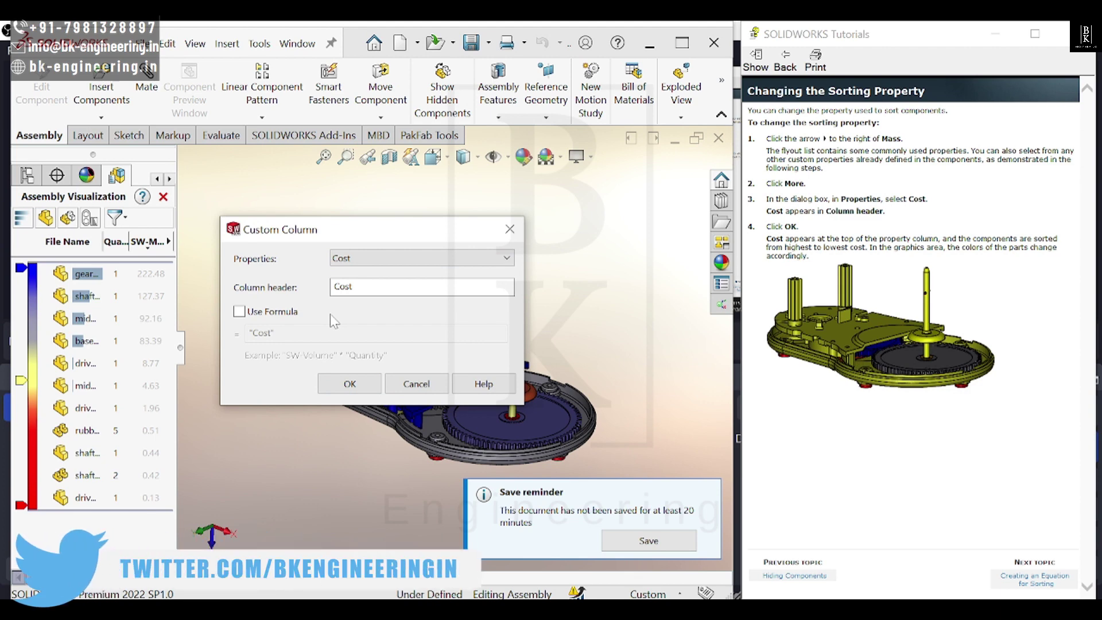
{"action": "left_click", "coordinate": [351, 380]}
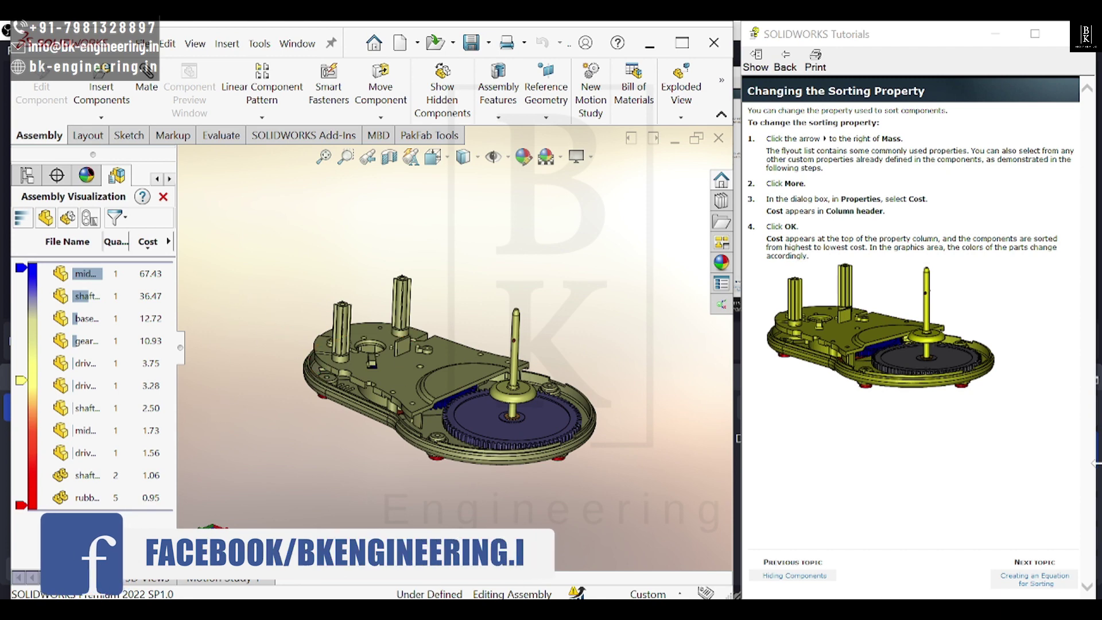
{"action": "left_click", "coordinate": [1033, 578]}
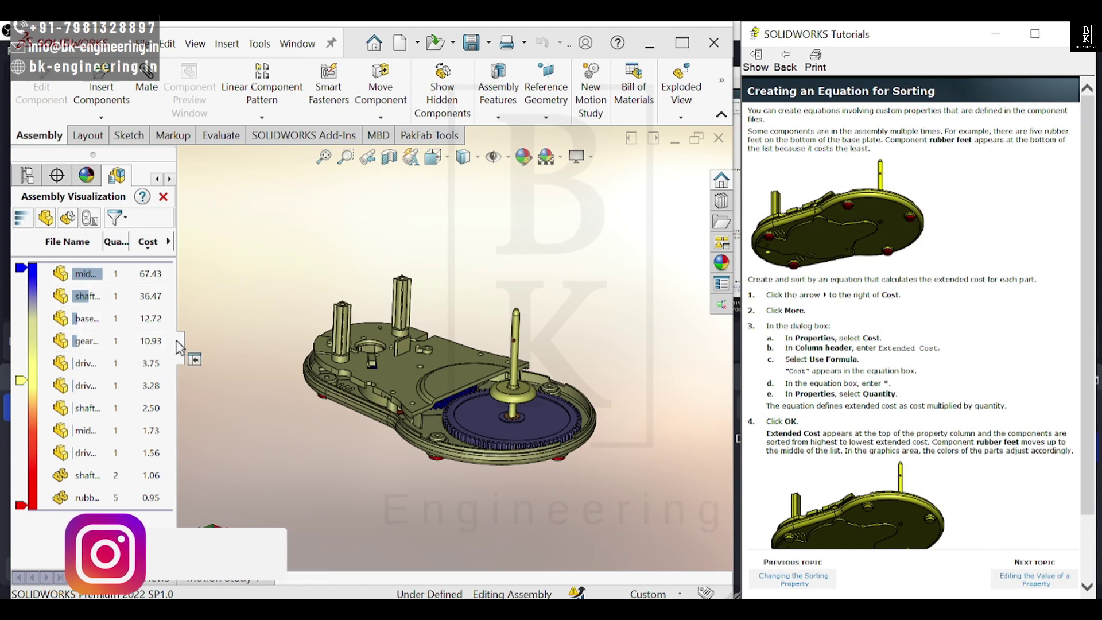
Step: Widen the list and enter the Custom Column formula "Cost"*"Quantity" with Use Formula on
{"action": "left_click_drag", "start_coordinate": [180, 348], "coordinate": [226, 351]}
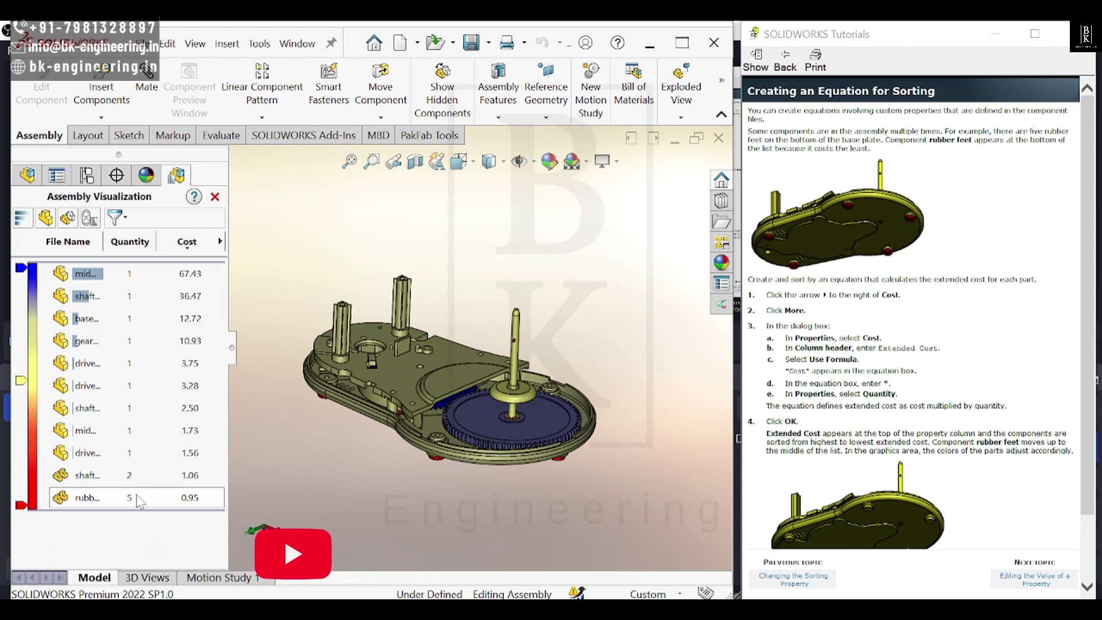
{"action": "left_click", "coordinate": [220, 241]}
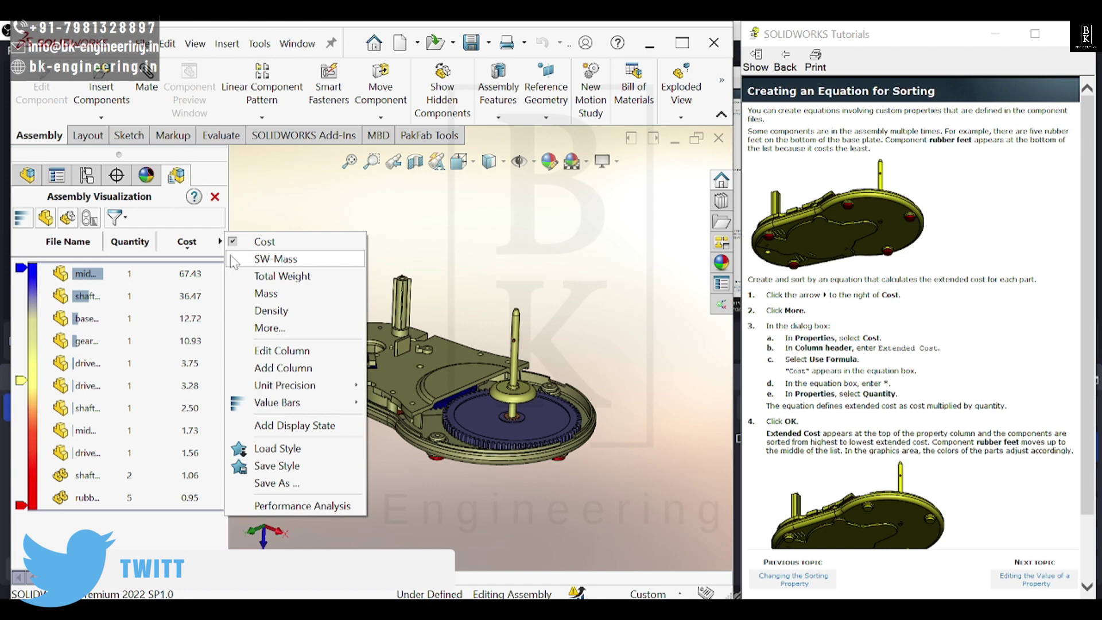
{"action": "left_click", "coordinate": [251, 331]}
{"action": "left_click", "coordinate": [363, 259]}
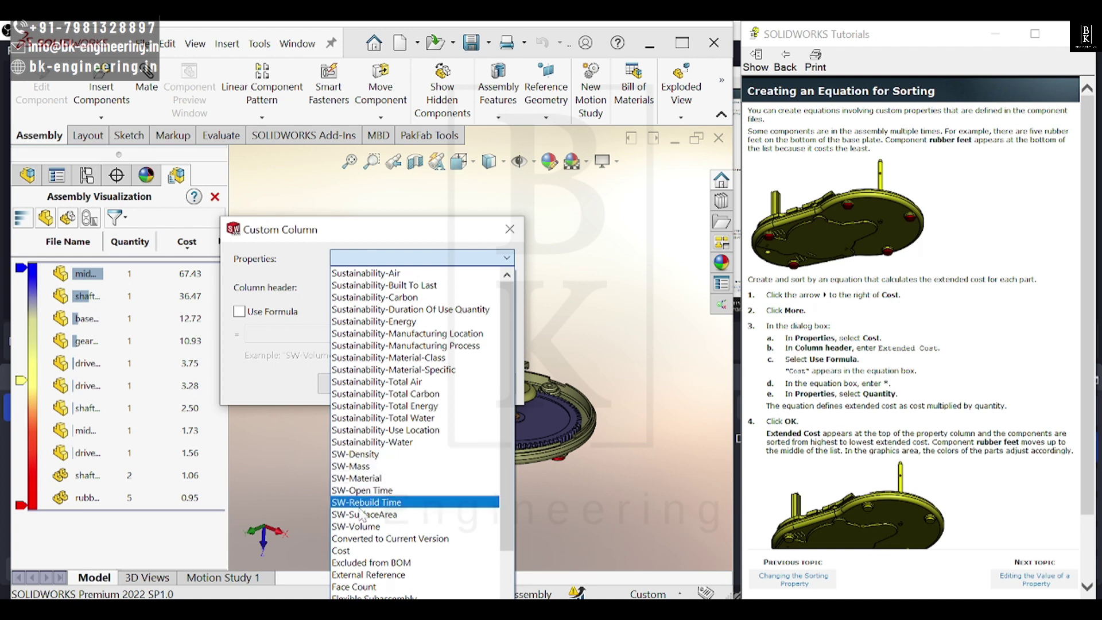
{"action": "left_click", "coordinate": [358, 550]}
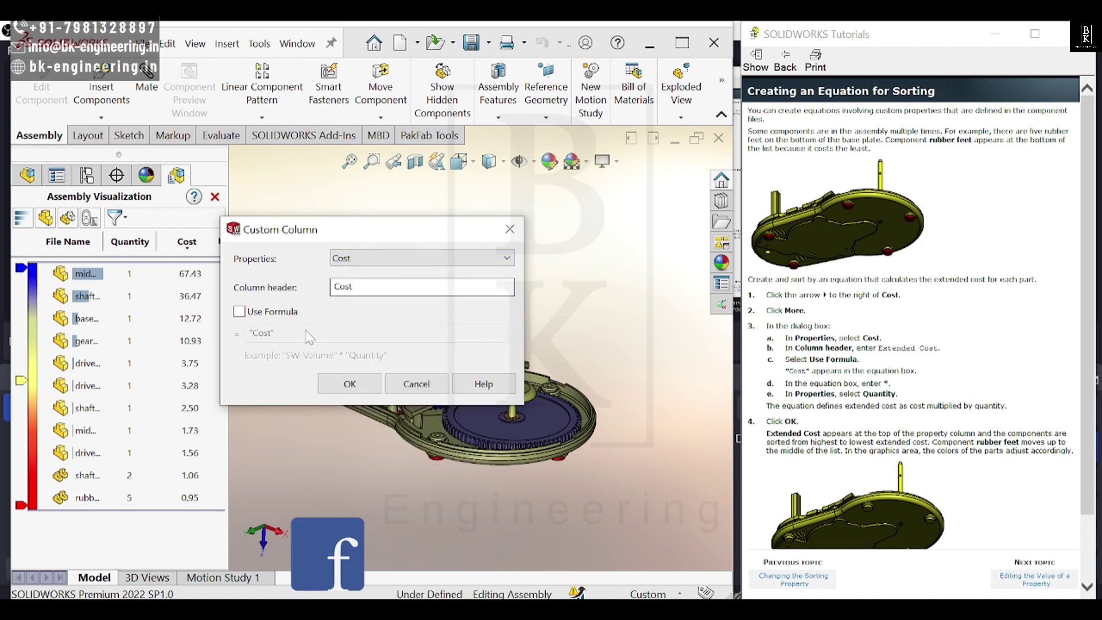
{"action": "left_click", "coordinate": [238, 313]}
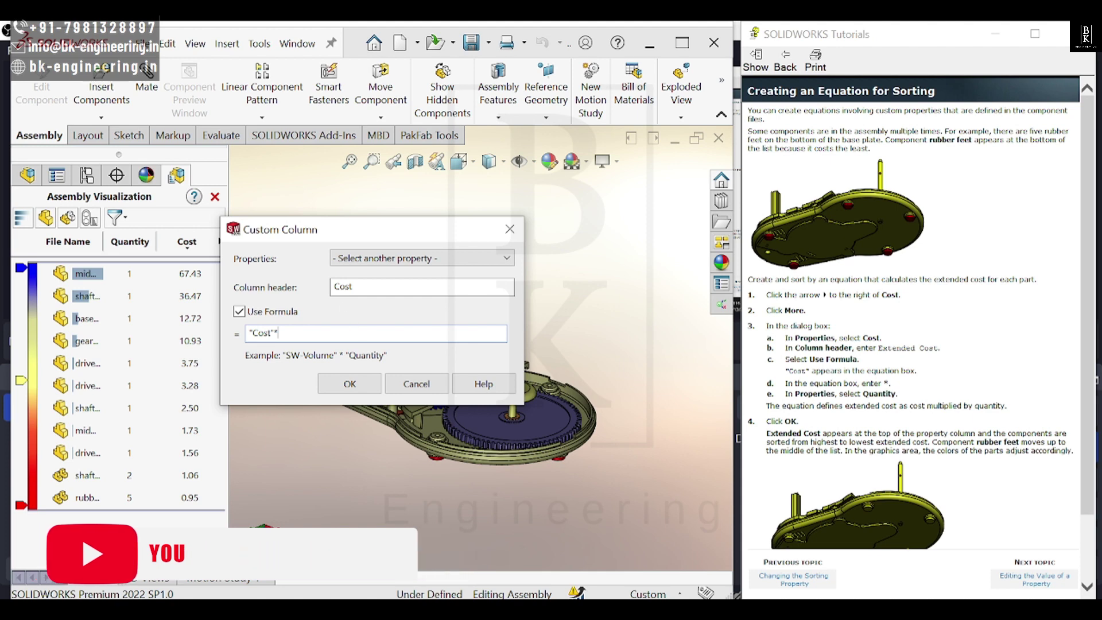
{"action": "left_click", "coordinate": [396, 258]}
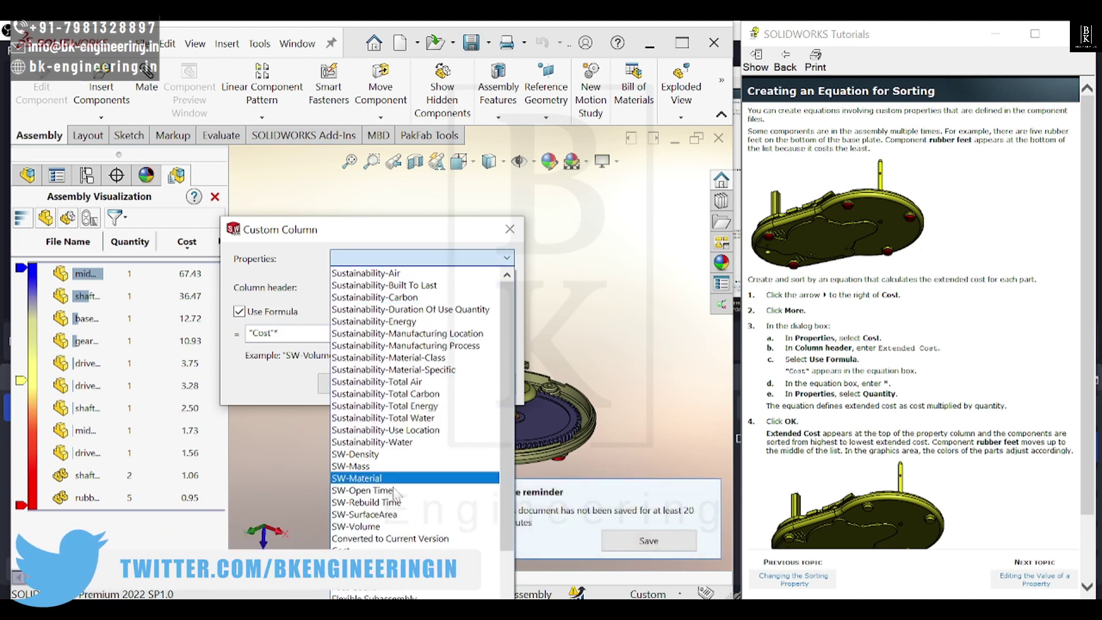
{"action": "scroll", "coordinate": [374, 597], "scroll_direction": "down", "scroll_amount": 3}
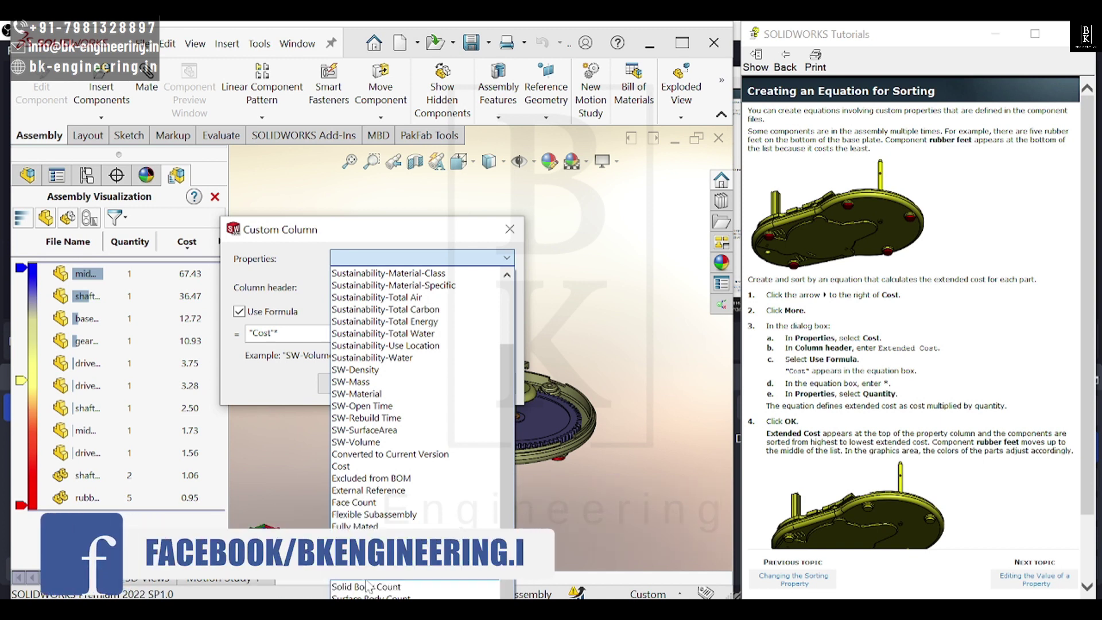
{"action": "left_click", "coordinate": [368, 574]}
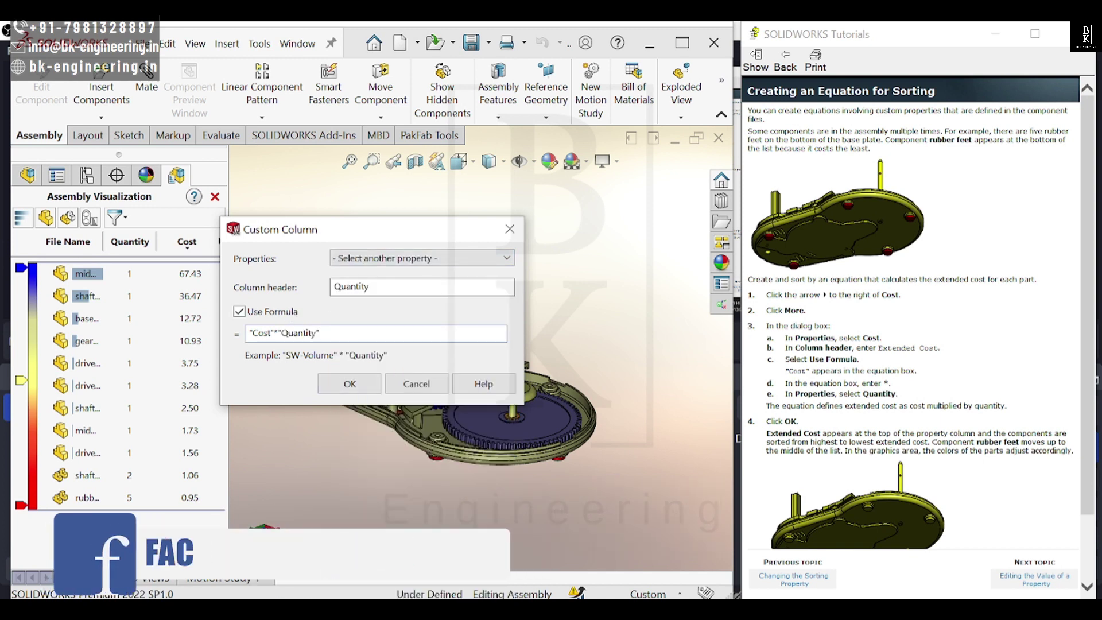
Step: Add the Cost × Quantity column and sort it highest extended cost first
{"action": "left_click", "coordinate": [350, 385]}
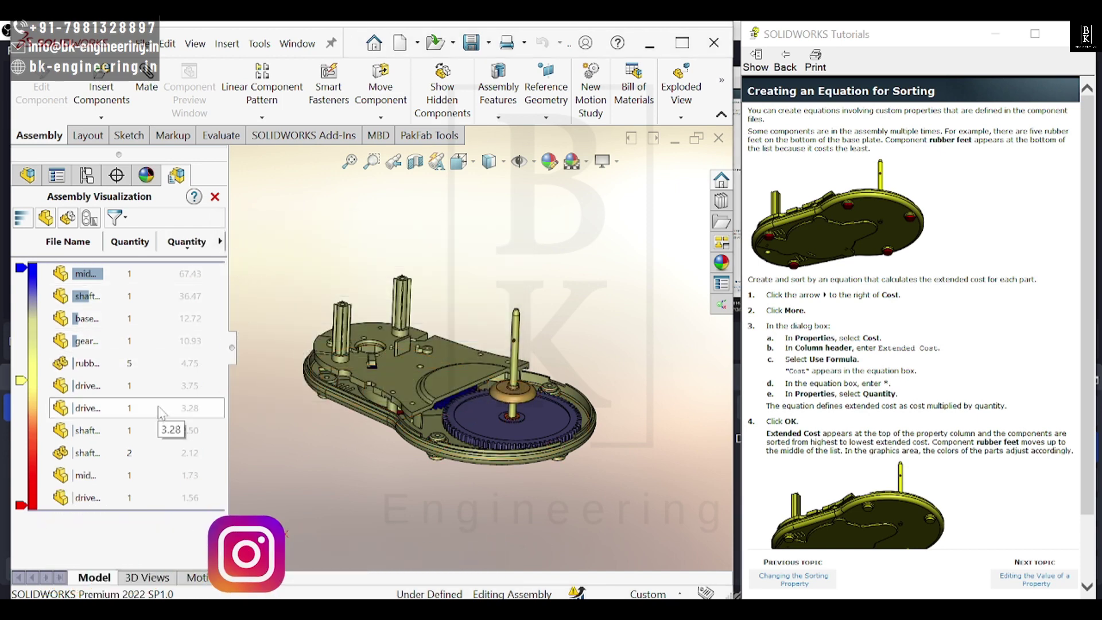
{"action": "left_click", "coordinate": [188, 242]}
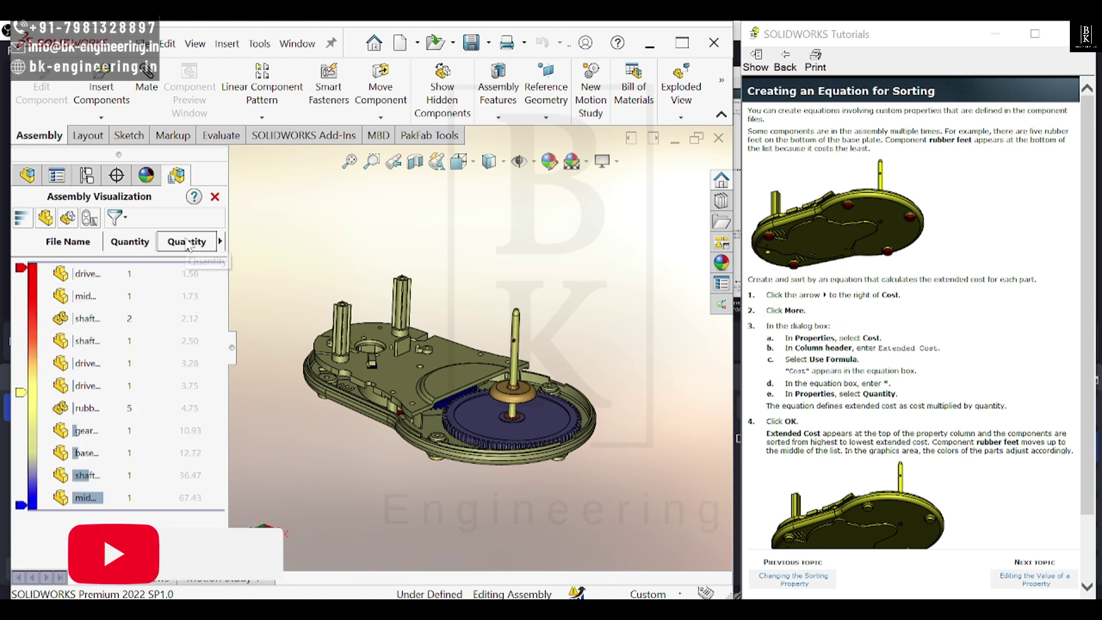
{"action": "left_click", "coordinate": [188, 242]}
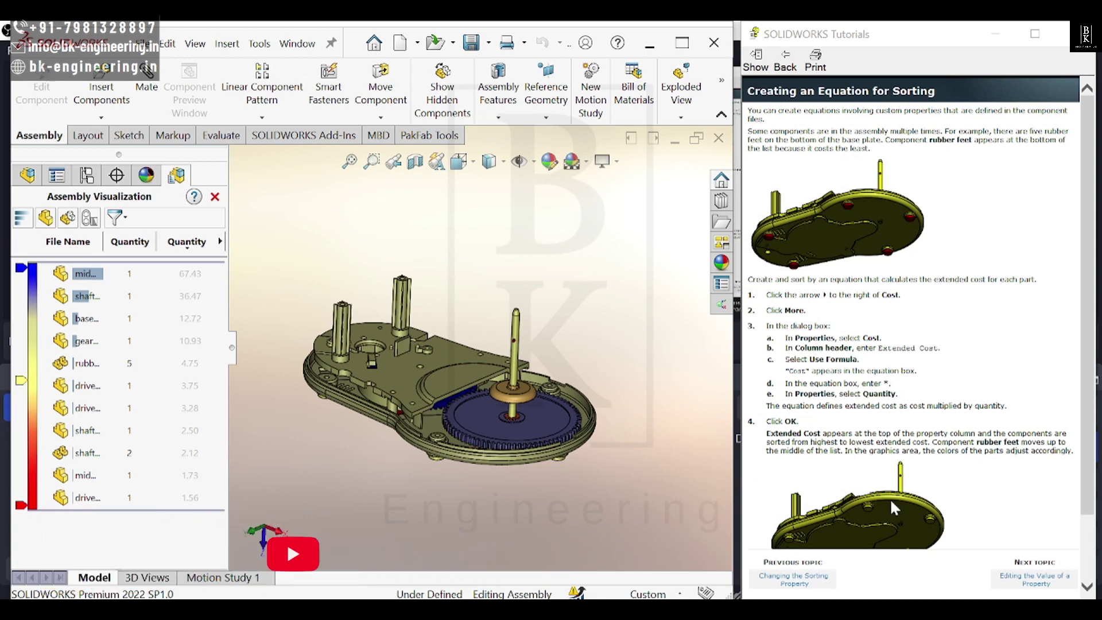
Step: Advance the tutorial to its Editing the Value of a Property topic
{"action": "scroll", "coordinate": [875, 459], "scroll_direction": "down", "scroll_amount": 3}
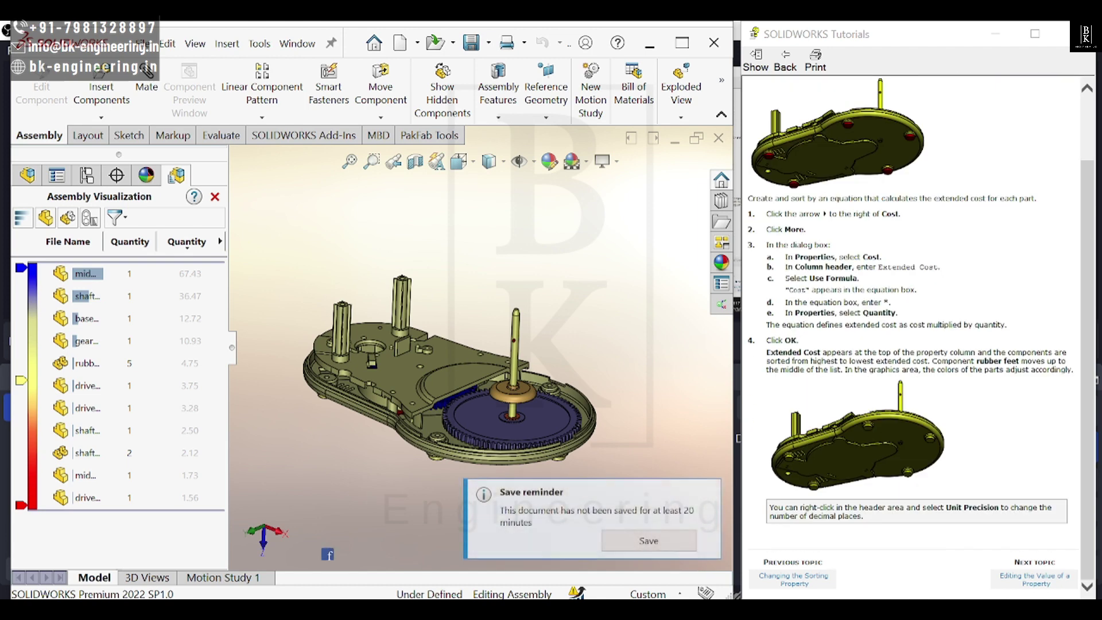
{"action": "scroll", "coordinate": [866, 243], "scroll_direction": "up", "scroll_amount": 3}
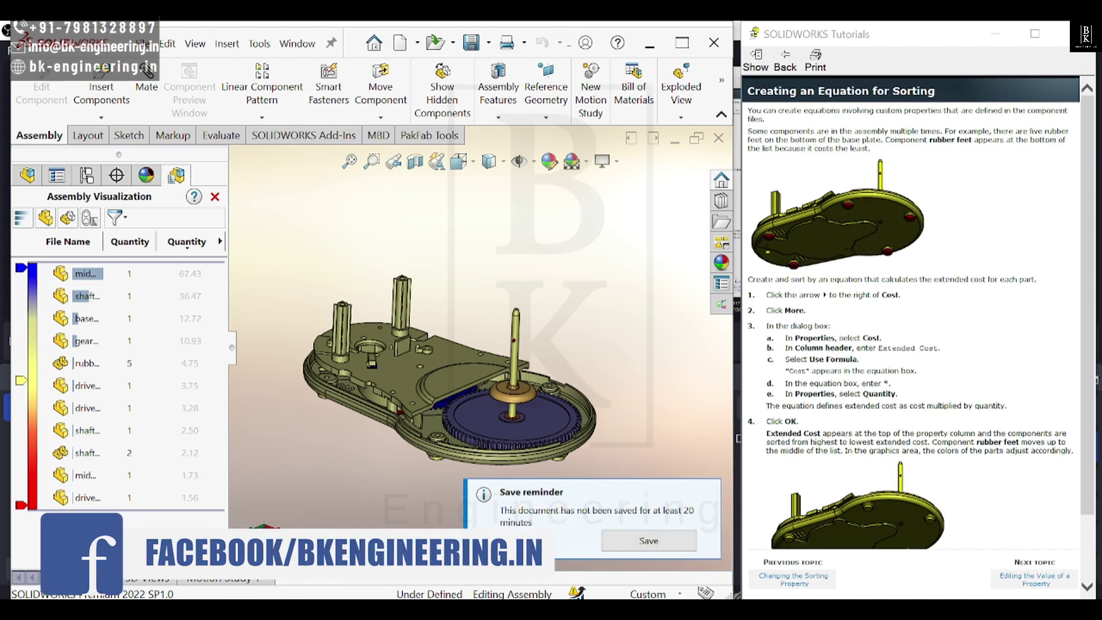
{"action": "left_click", "coordinate": [1021, 586]}
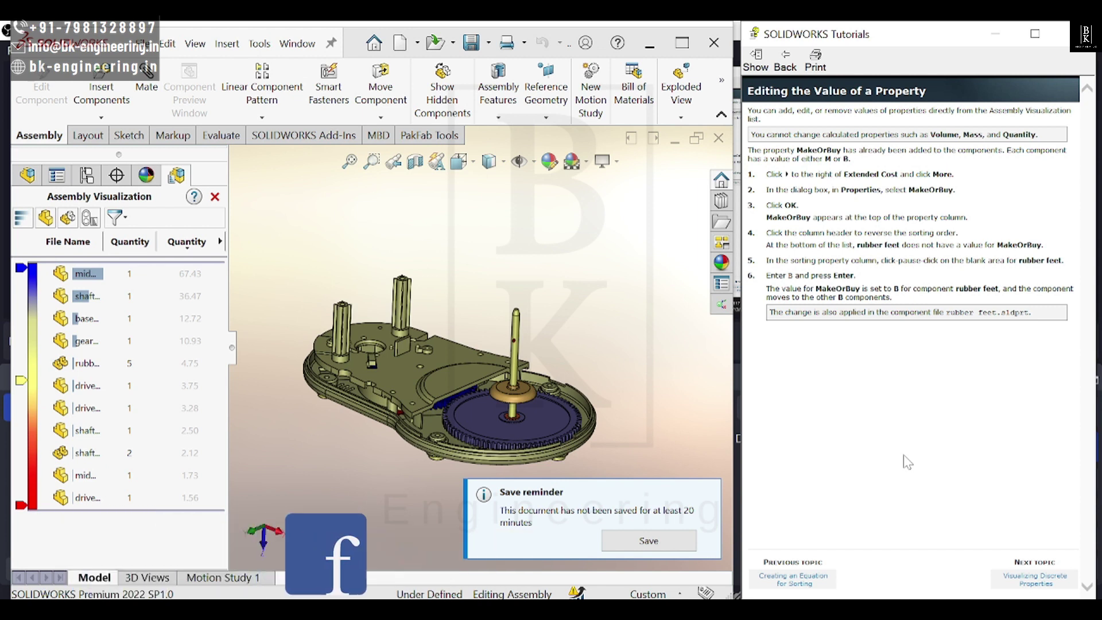
Step: Add a MakeOrBuy property column to the visualization list, showing each part's M or B value
{"action": "left_click", "coordinate": [220, 242]}
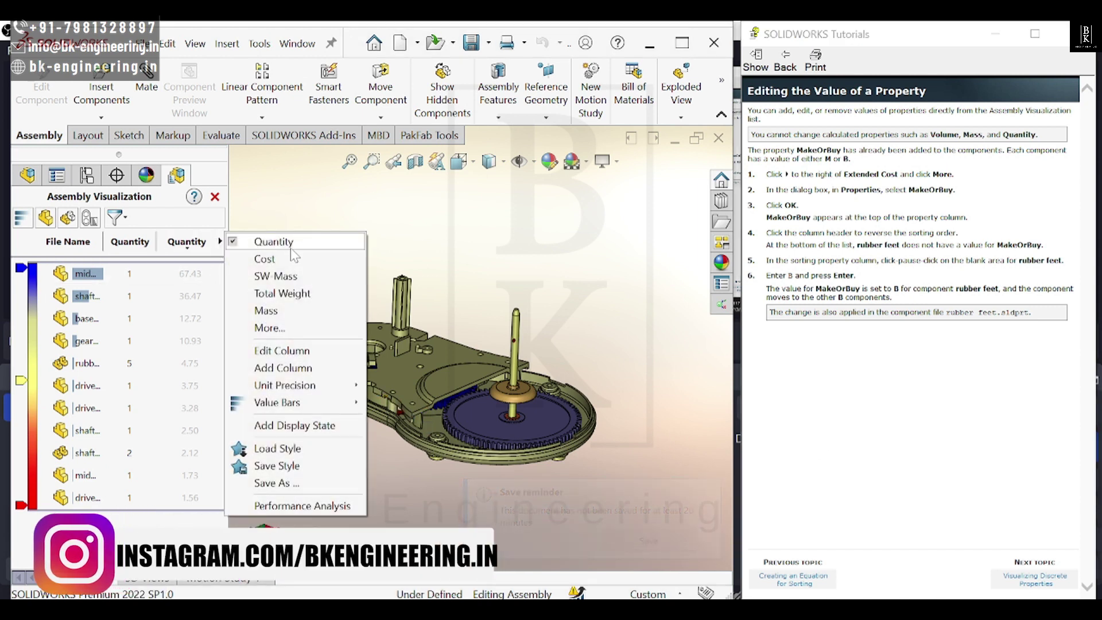
{"action": "left_click", "coordinate": [270, 328]}
{"action": "left_click", "coordinate": [357, 261]}
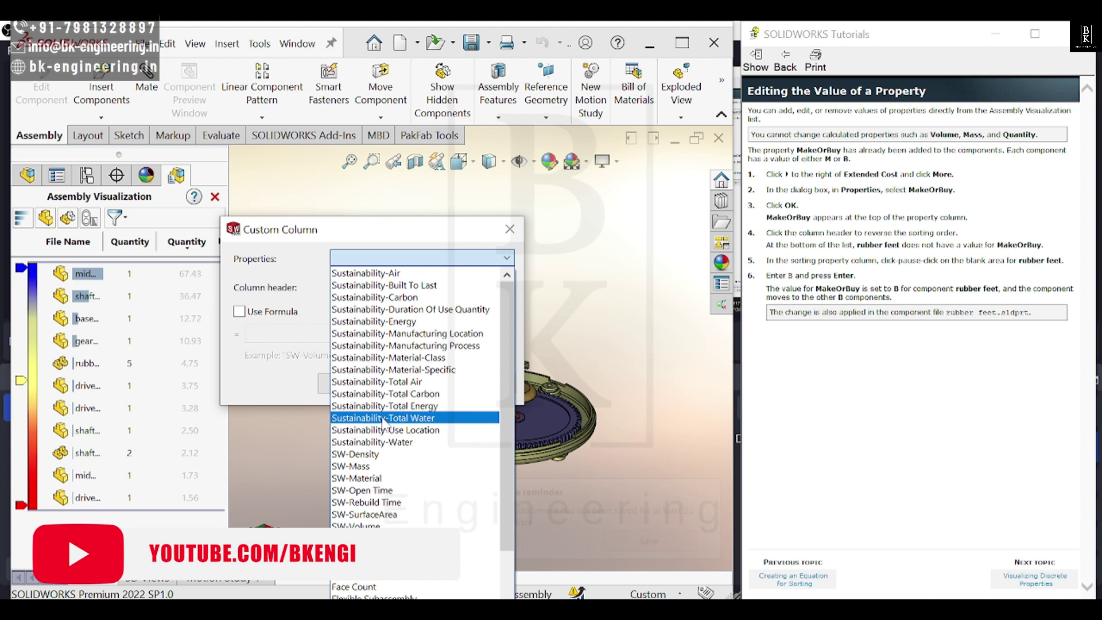
{"action": "scroll", "coordinate": [384, 425], "scroll_direction": "down", "scroll_amount": 3}
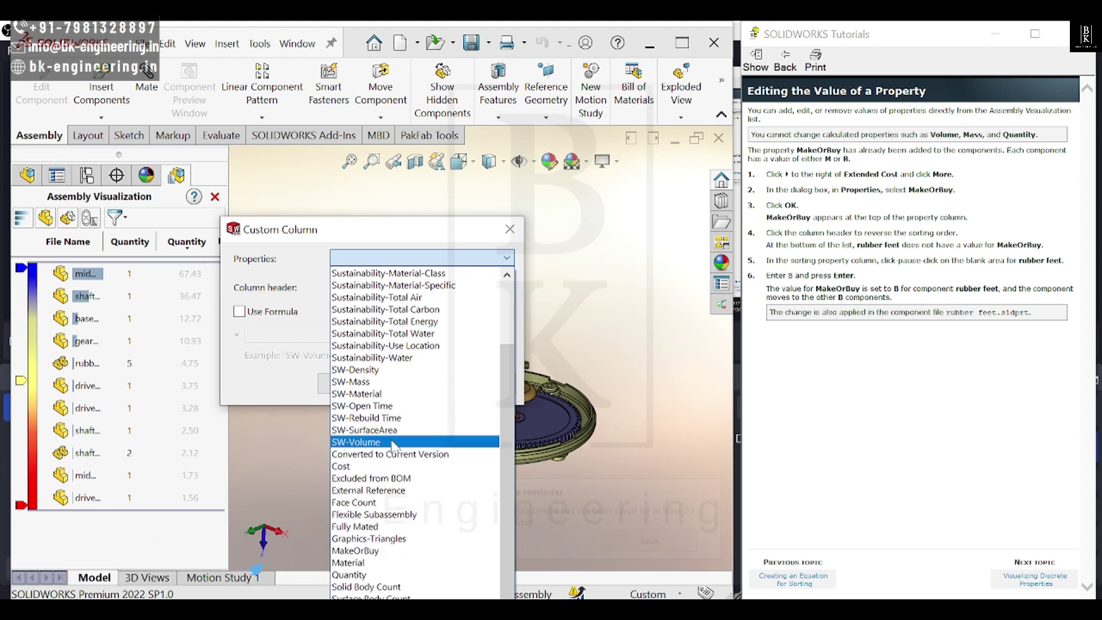
{"action": "left_click", "coordinate": [355, 551]}
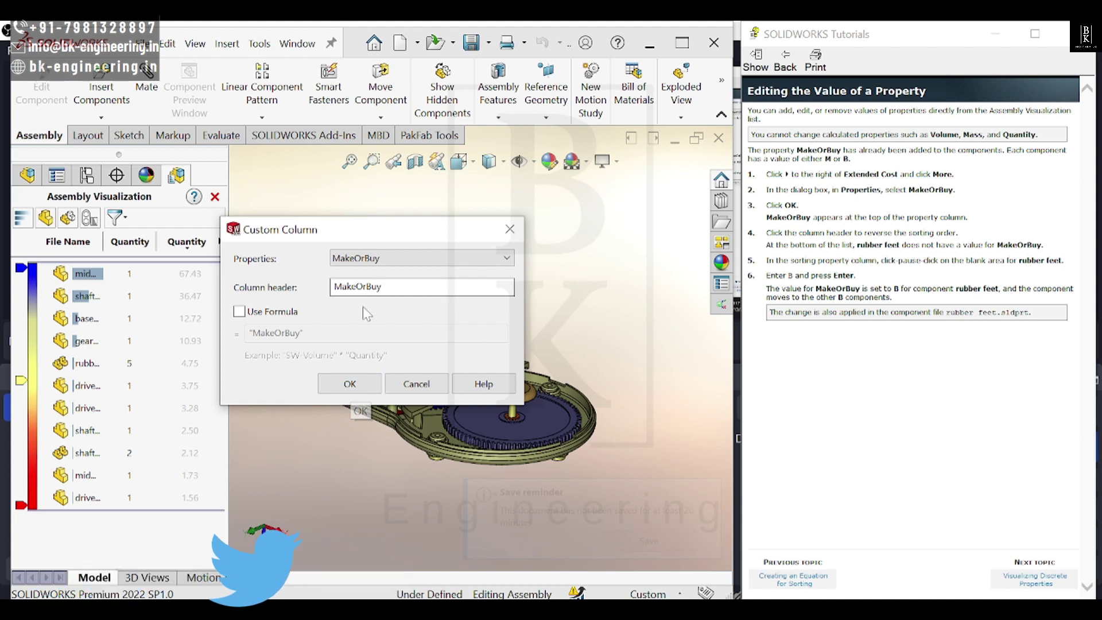
{"action": "left_click", "coordinate": [349, 384]}
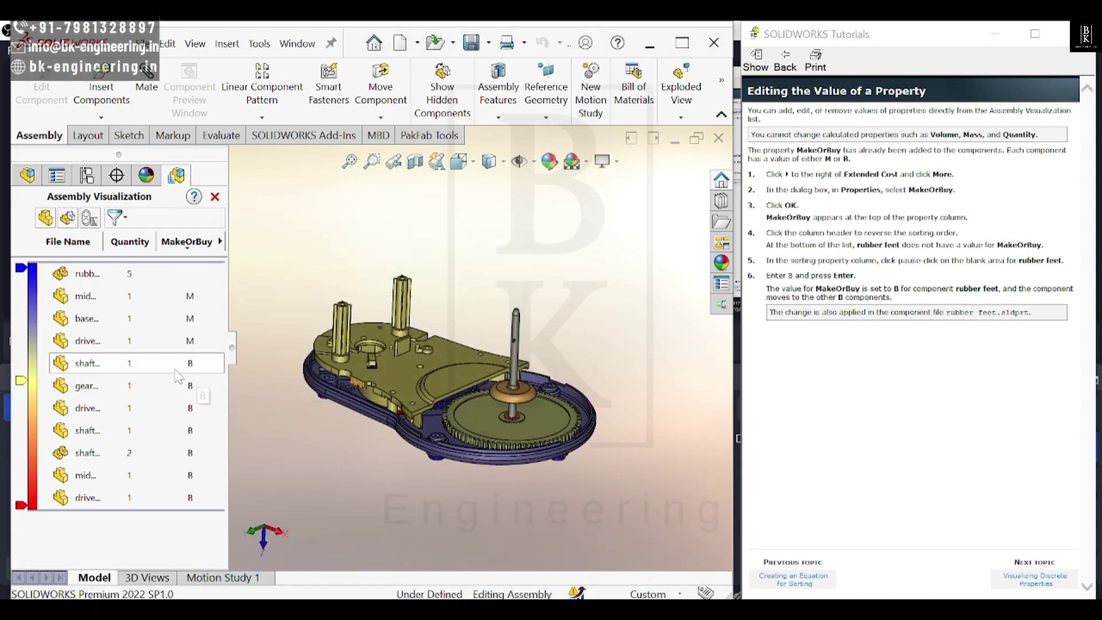
Step: Give rubber feet a MakeOrBuy value of B and group identical values, colouring B parts red and M parts blue
{"action": "left_click", "coordinate": [195, 281]}
{"action": "left_click", "coordinate": [196, 281]}
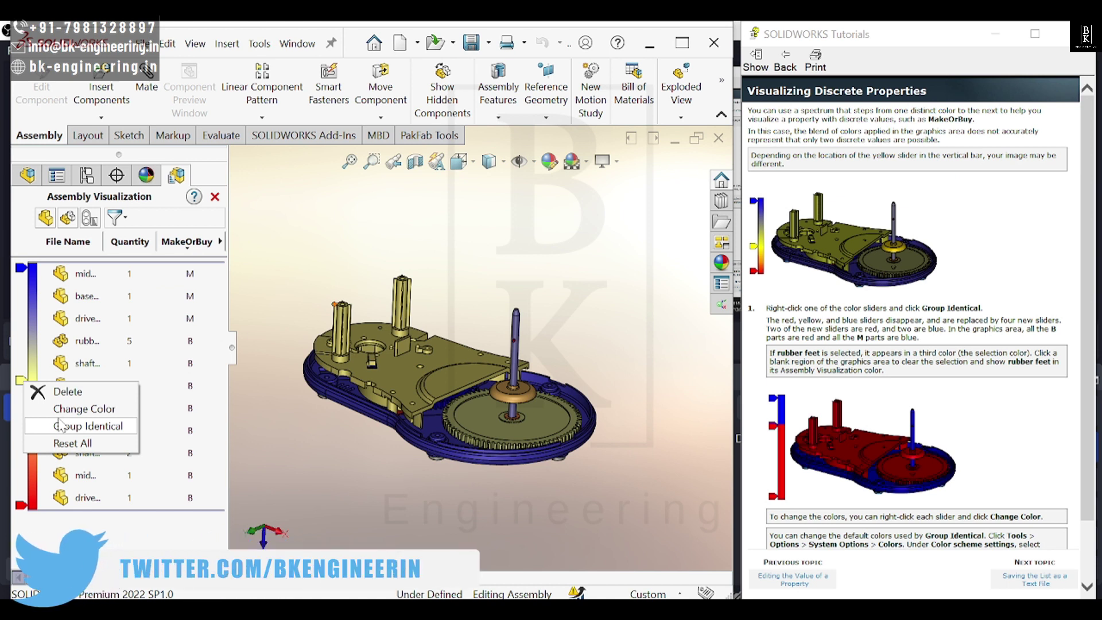
{"action": "left_click", "coordinate": [59, 428]}
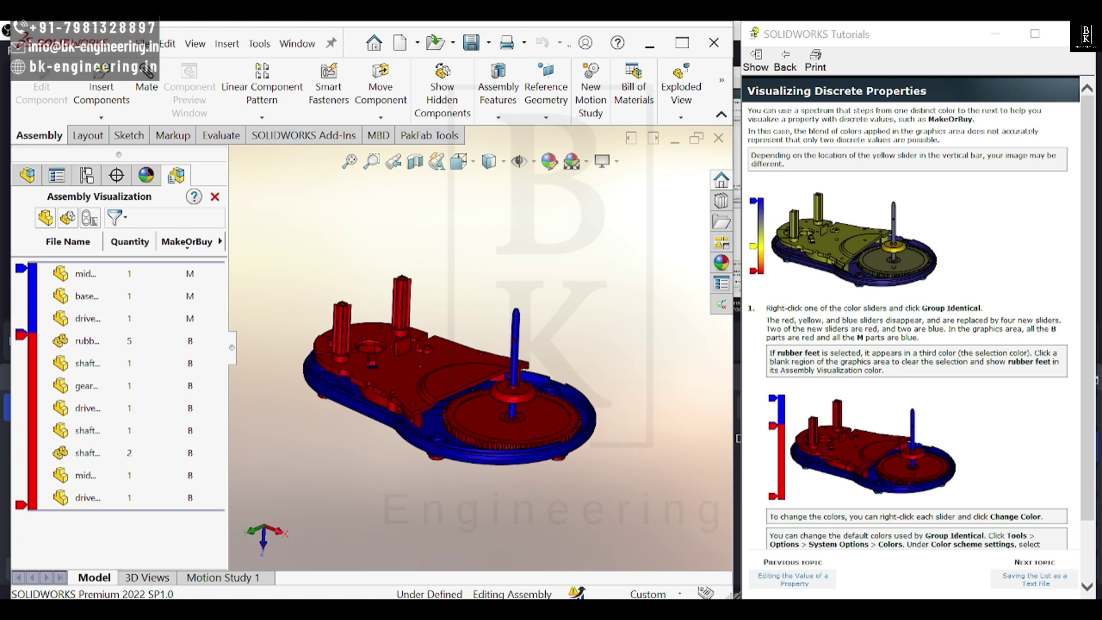
{"action": "scroll", "coordinate": [905, 292], "scroll_direction": "down", "scroll_amount": 3}
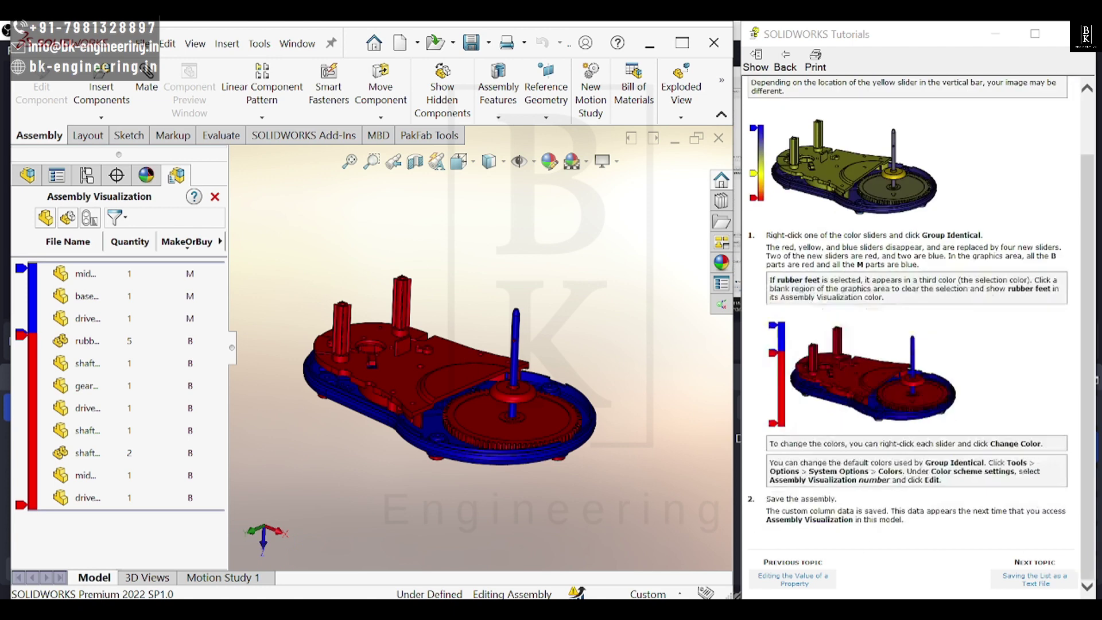
{"action": "scroll", "coordinate": [905, 292], "scroll_direction": "up", "scroll_amount": 3}
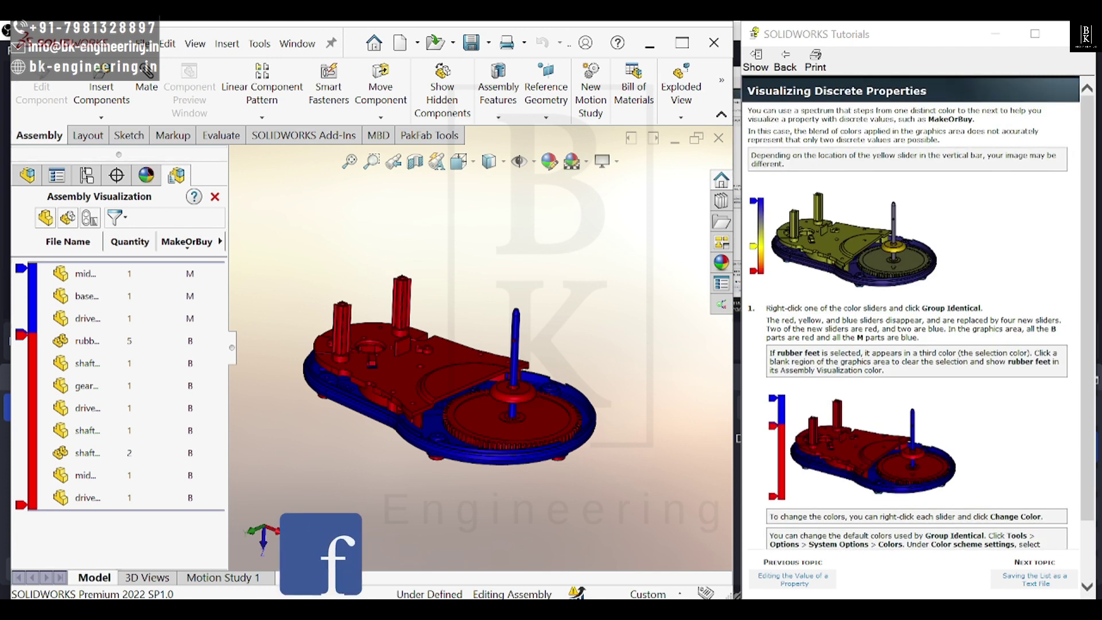
Step: Advance the tutorial to its Saving the List as a Text File topic
{"action": "left_click", "coordinate": [1045, 581]}
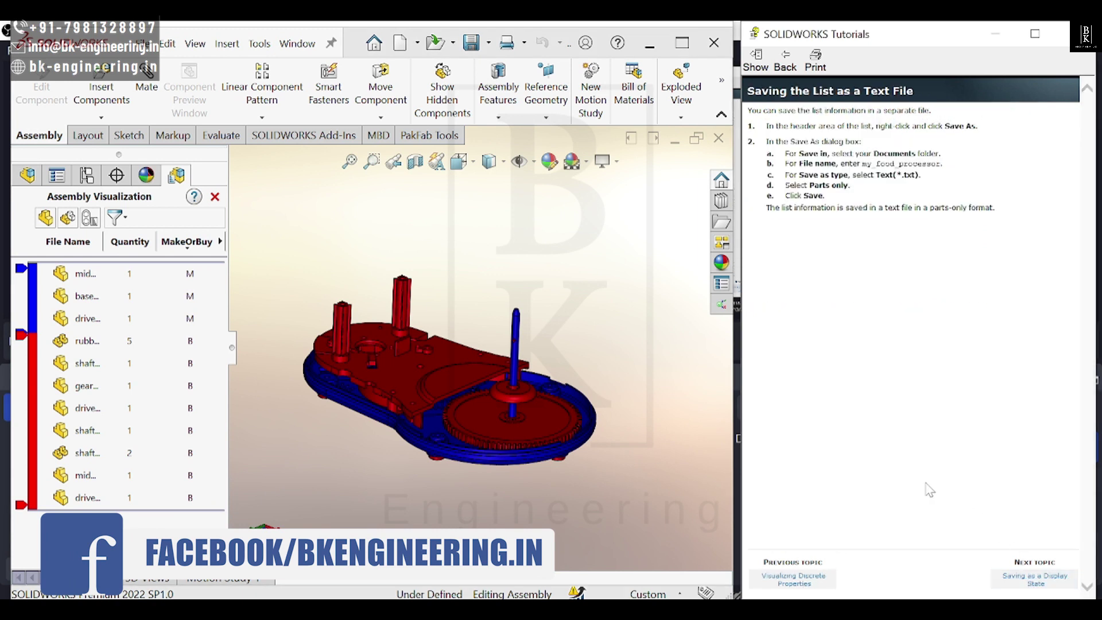